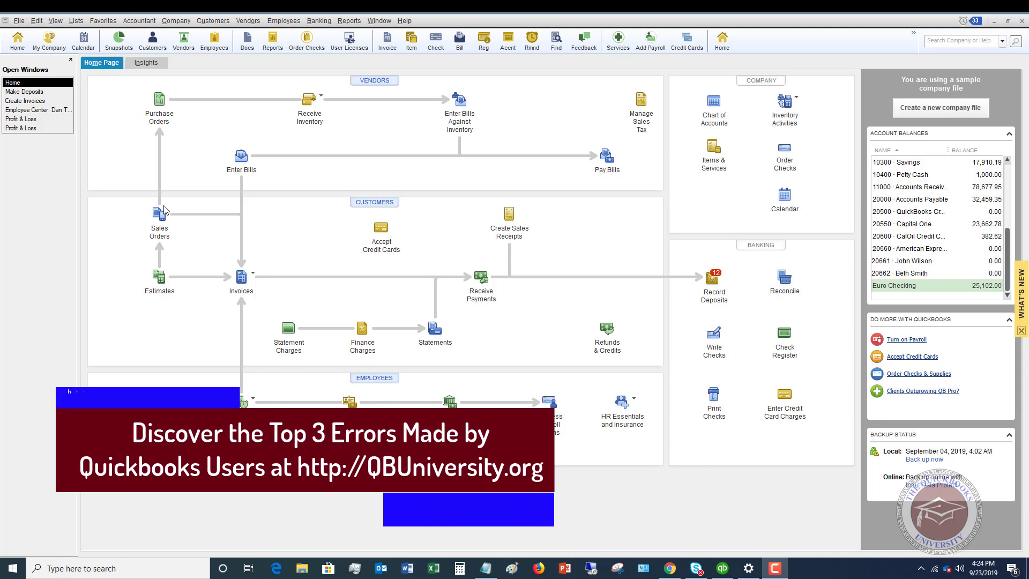
- Open the Customers menu from the Home page
{"action": "left_click", "coordinate": [215, 21]}
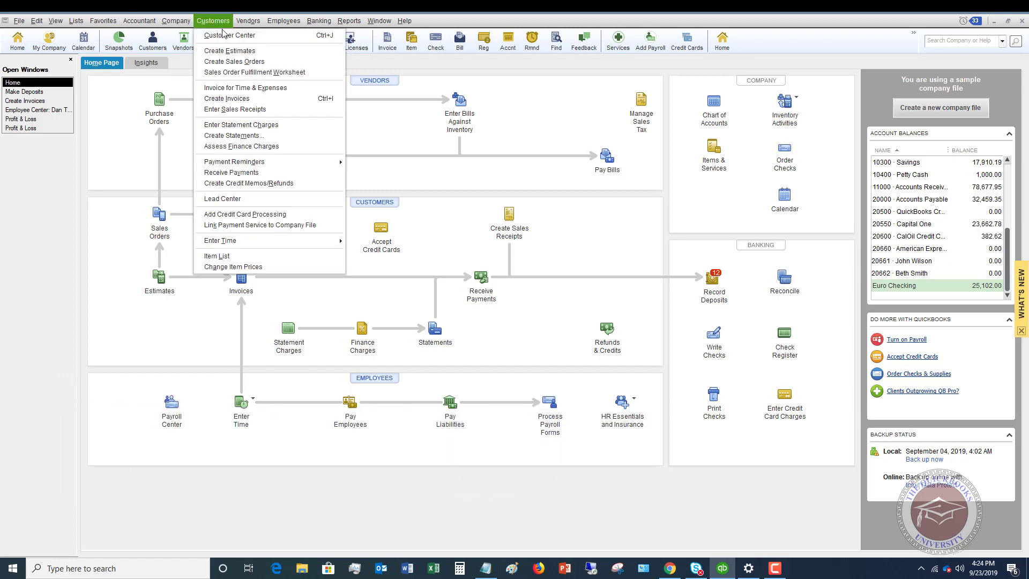
- Receive a 1,000.00 payment from the customer's Repairs job and keep the overpayment as credit
{"action": "left_click", "coordinate": [231, 172]}
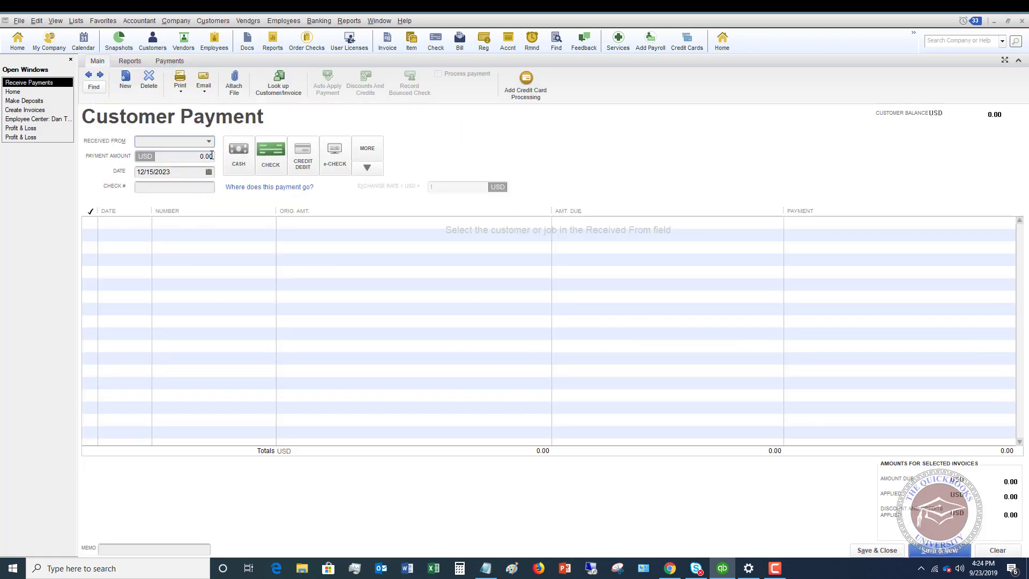
{"action": "left_click", "coordinate": [209, 143]}
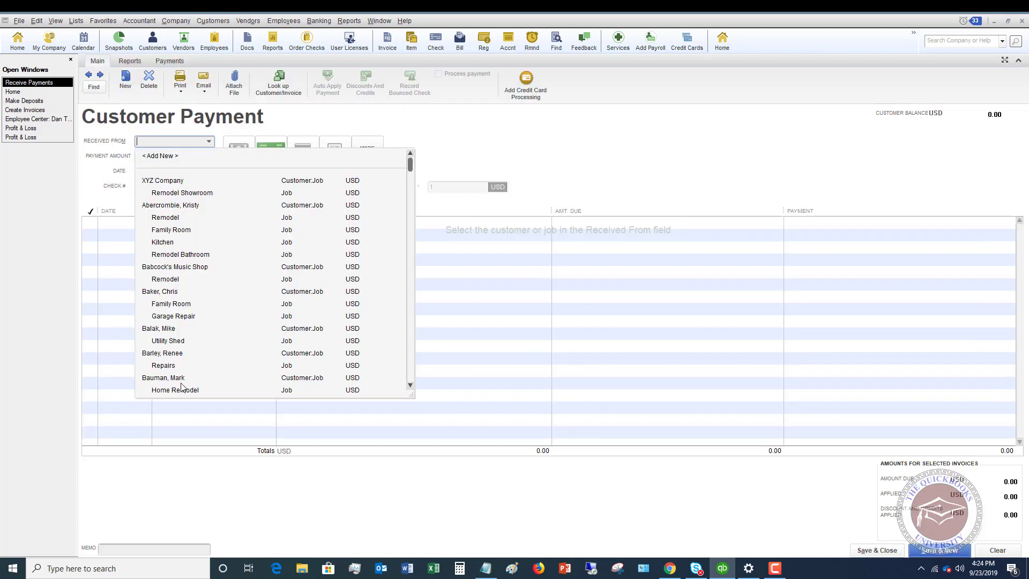
{"action": "scroll", "coordinate": [184, 380], "scroll_direction": "down", "scroll_amount": 1}
{"action": "scroll", "coordinate": [171, 375], "scroll_direction": "down", "scroll_amount": 1}
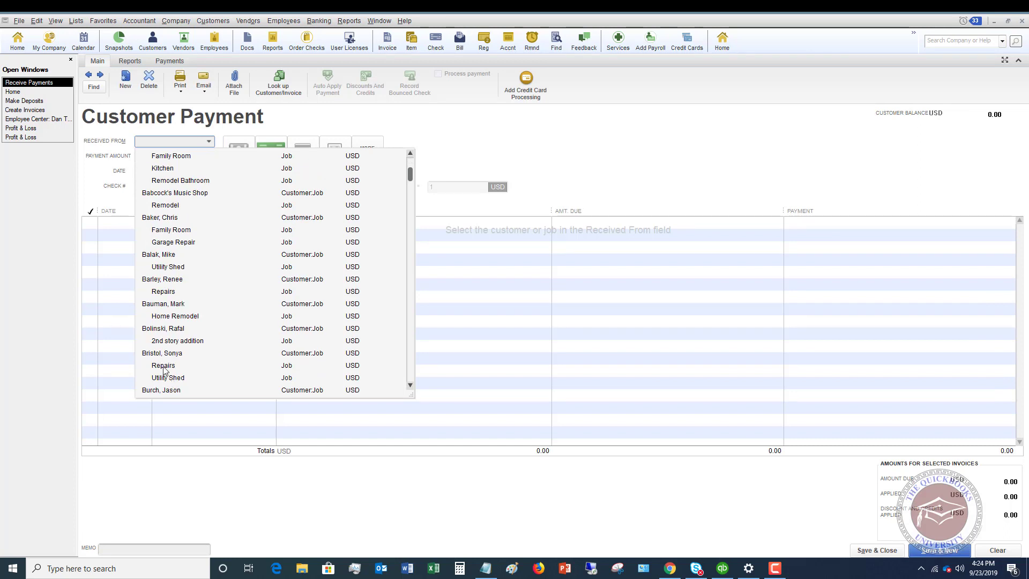
{"action": "left_click", "coordinate": [166, 365]}
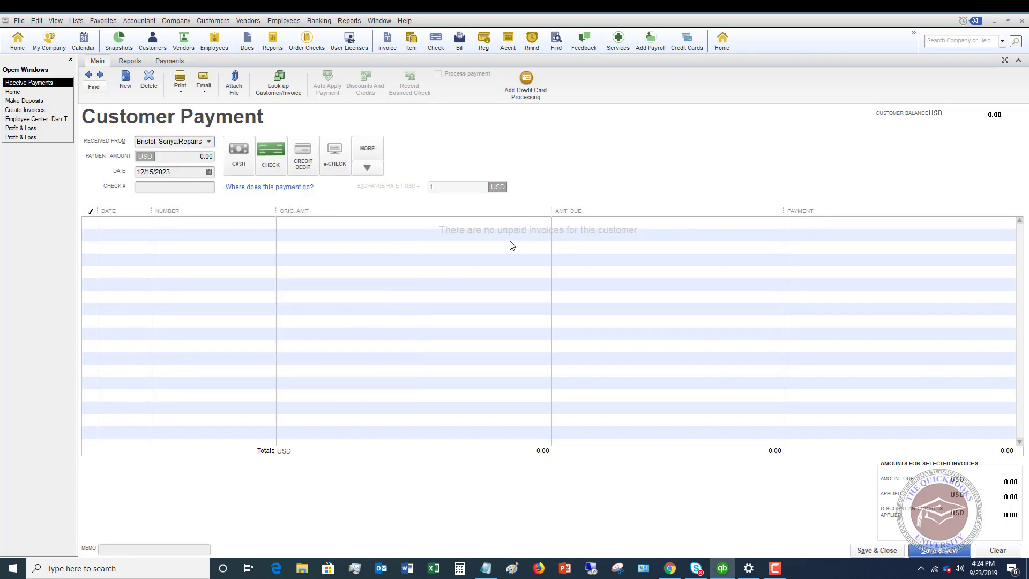
{"action": "left_click", "coordinate": [193, 160]}
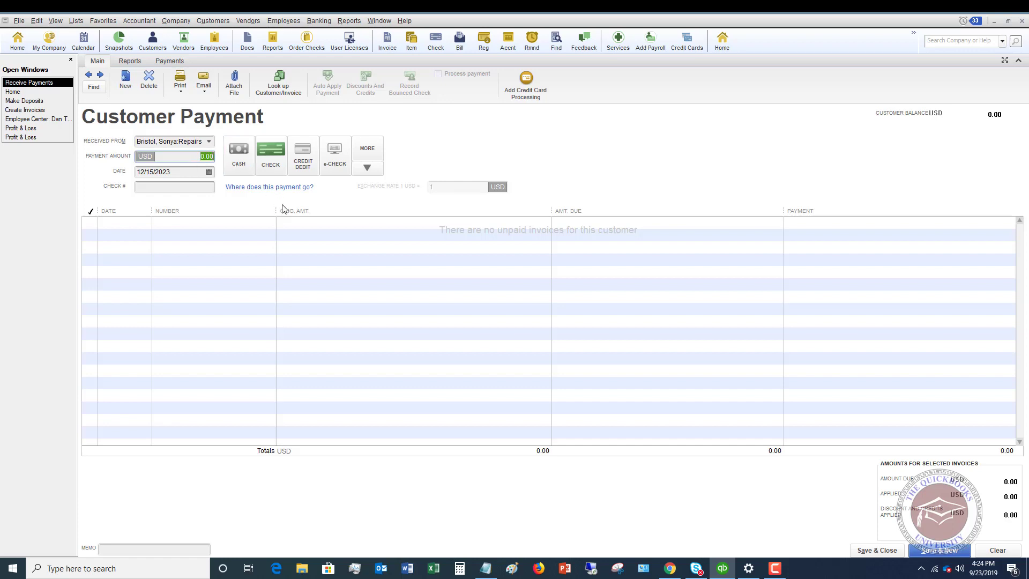
{"action": "type", "text": "1000"}
{"action": "key", "text": "Tab"}
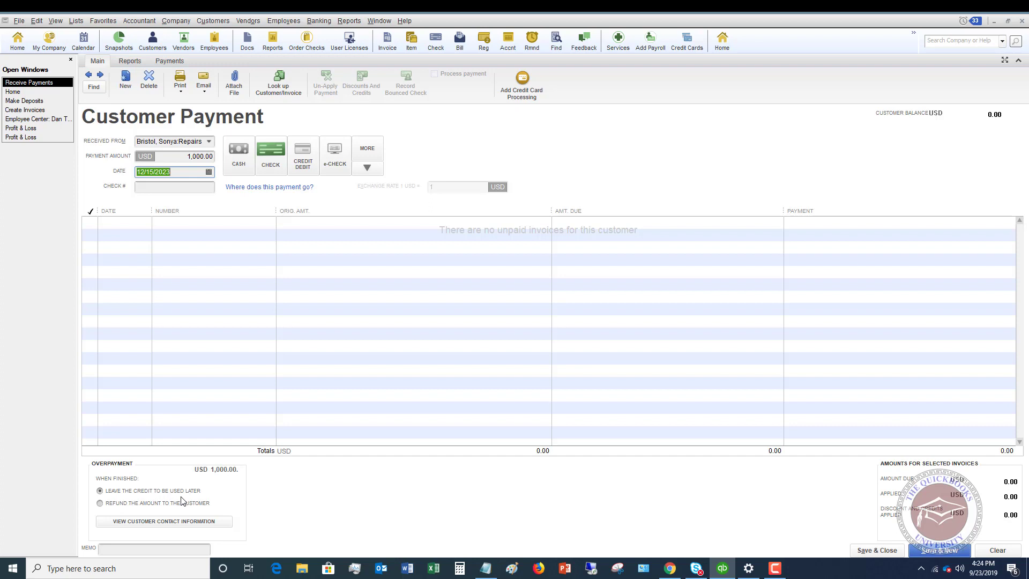
{"action": "left_click", "coordinate": [890, 552]}
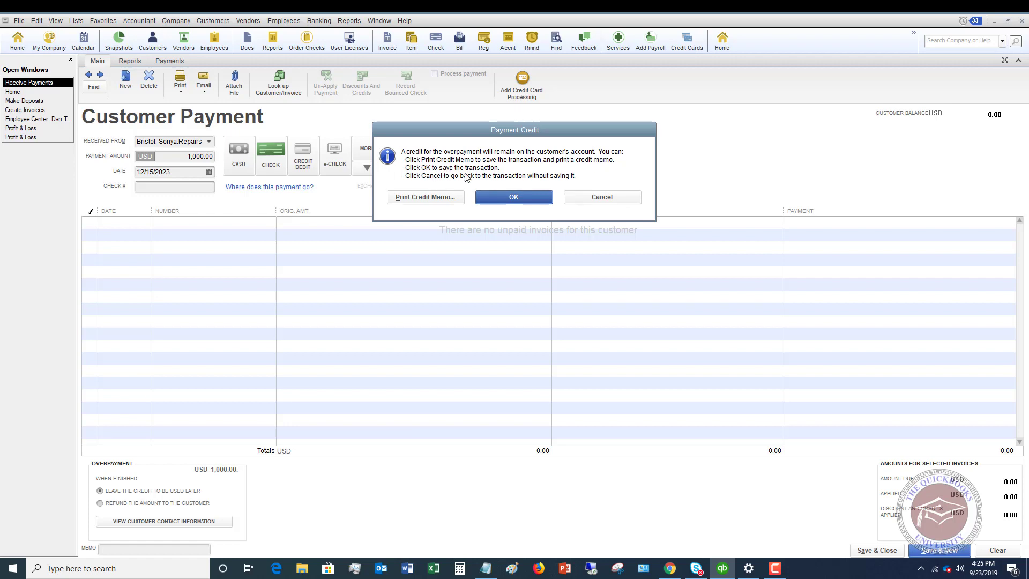
{"action": "left_click", "coordinate": [507, 198]}
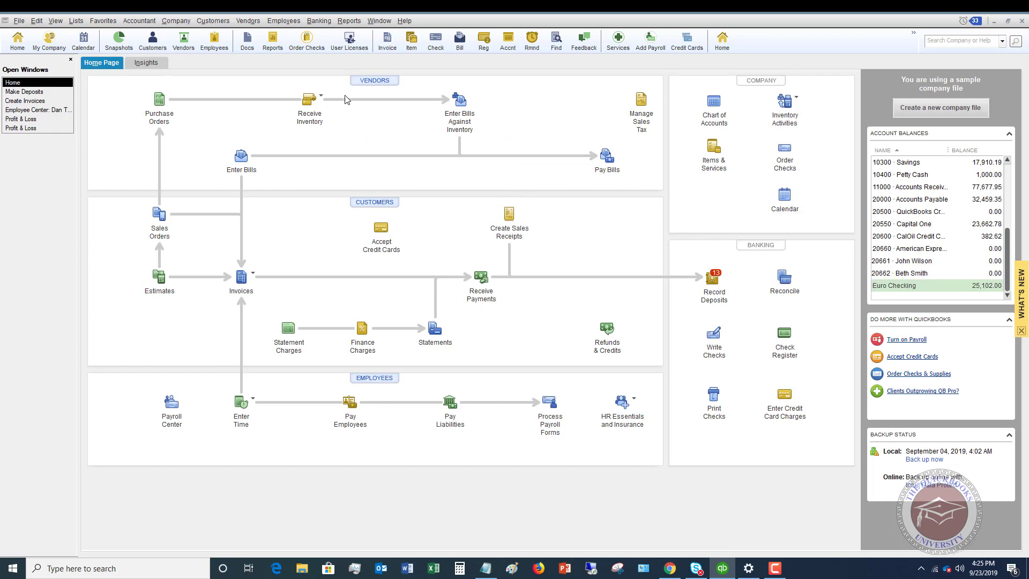
- Open the A/R Aging Summary and locate the Repairs job's -1,000.00 balance
{"action": "left_click", "coordinate": [348, 21]}
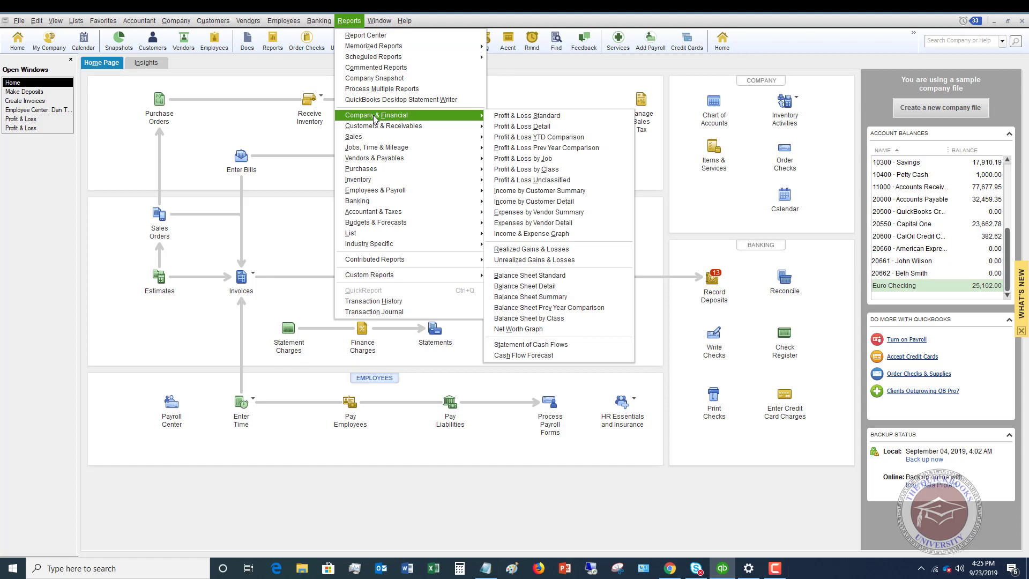
{"action": "mouse_move", "coordinate": [388, 127]}
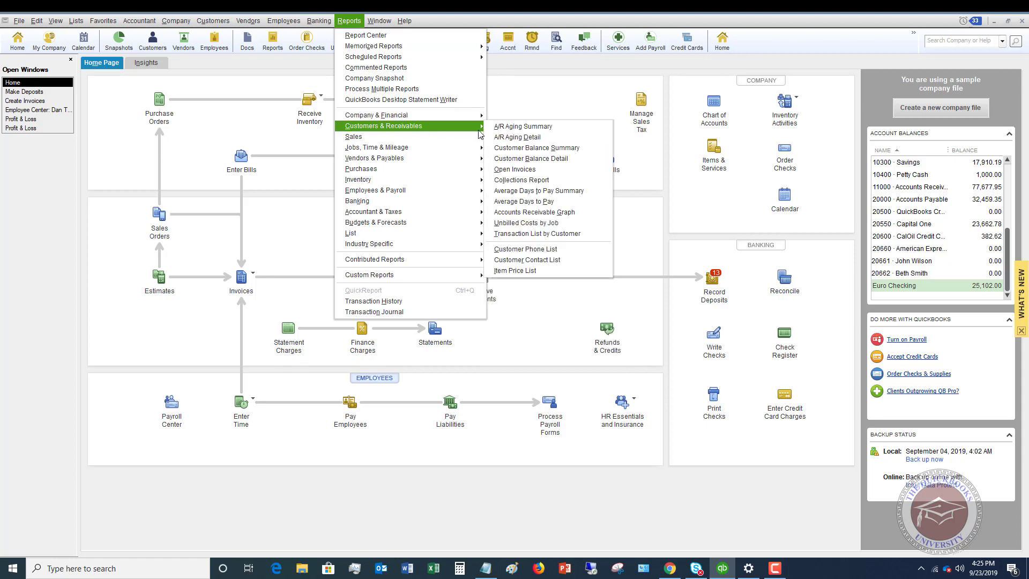
{"action": "left_click", "coordinate": [516, 128]}
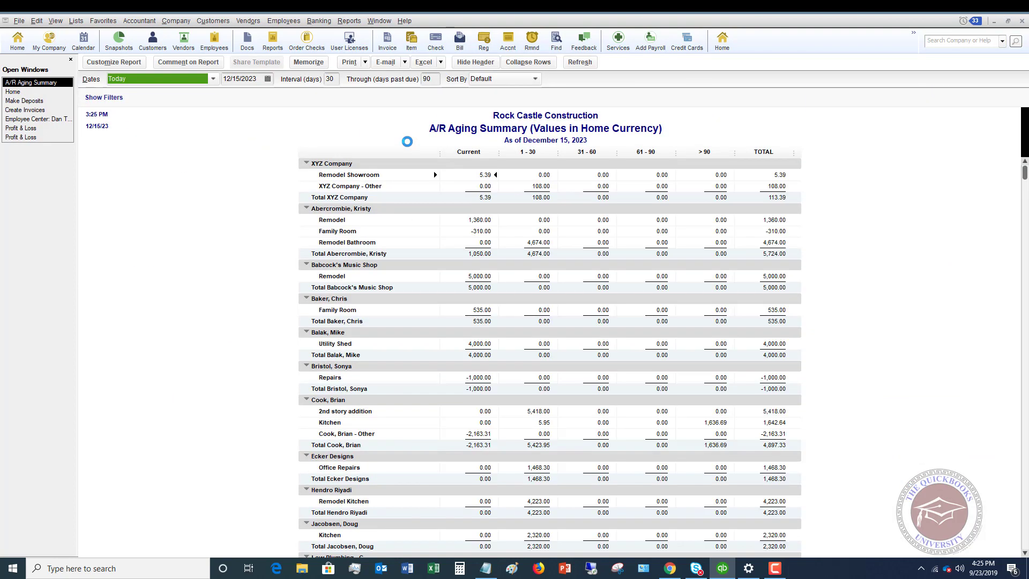
{"action": "scroll", "coordinate": [408, 143], "scroll_direction": "down", "scroll_amount": 5}
{"action": "scroll", "coordinate": [410, 145], "scroll_direction": "down", "scroll_amount": 3}
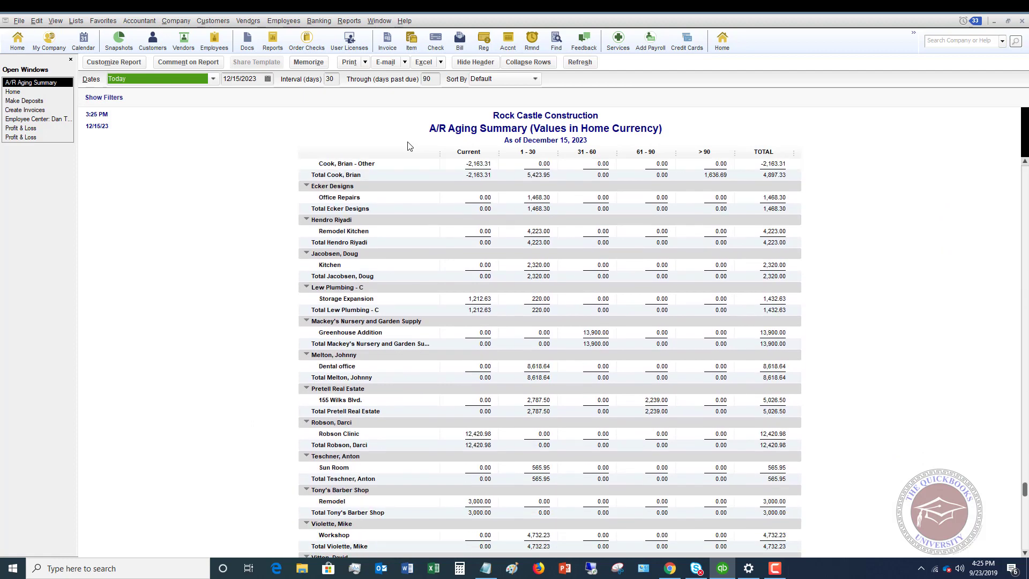
{"action": "scroll", "coordinate": [352, 279], "scroll_direction": "up", "scroll_amount": 4}
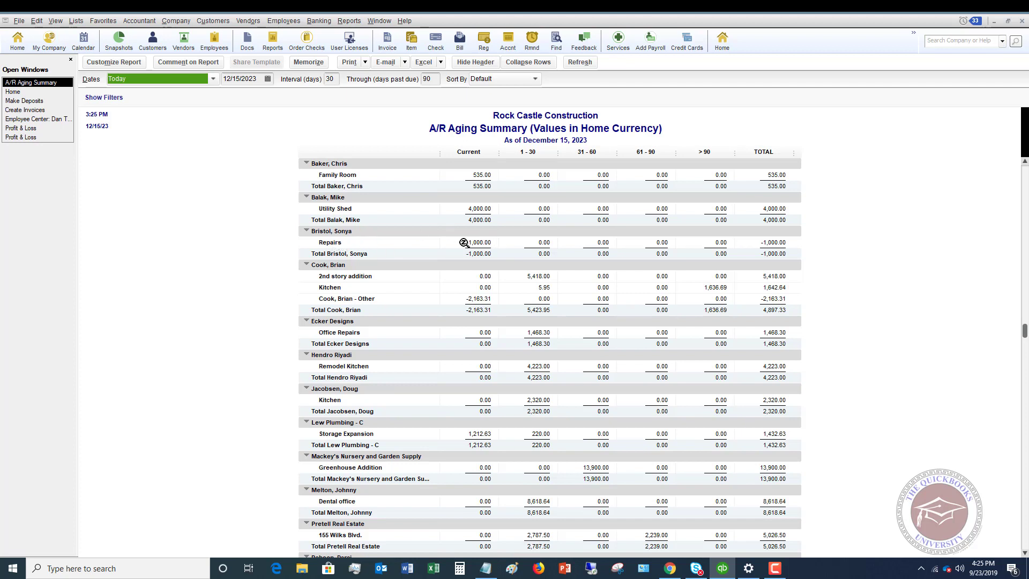
{"action": "left_click", "coordinate": [219, 21]}
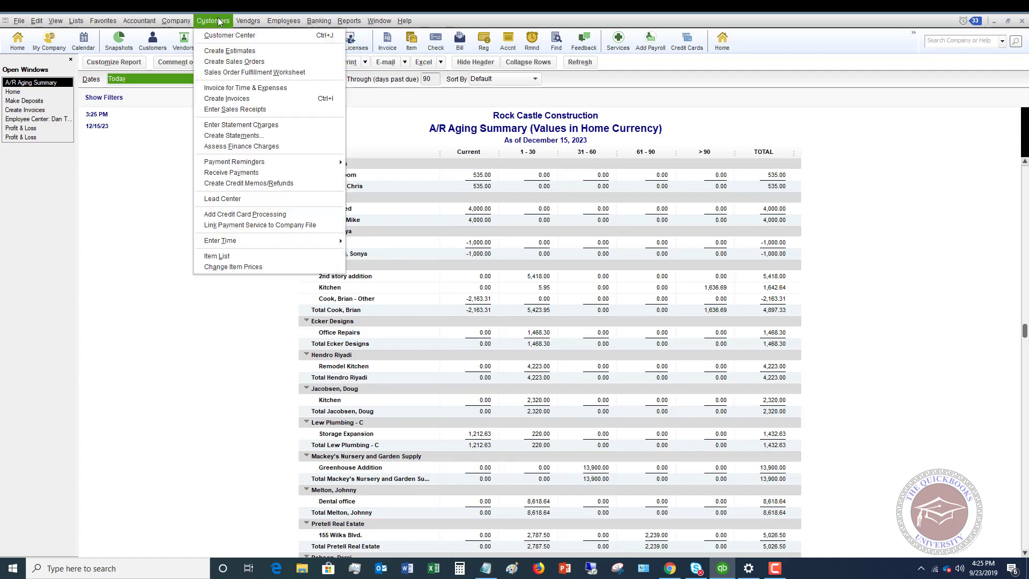
- Start a new invoice for the customer's Repairs job with class Remodel
{"action": "left_click", "coordinate": [227, 98]}
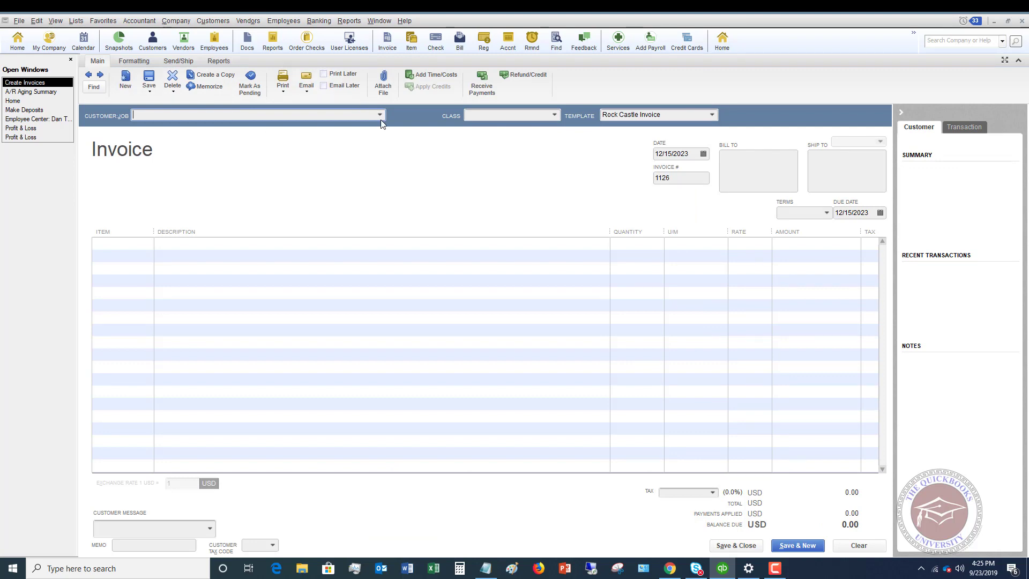
{"action": "left_click", "coordinate": [380, 115]}
{"action": "scroll", "coordinate": [304, 211], "scroll_direction": "down", "scroll_amount": 3}
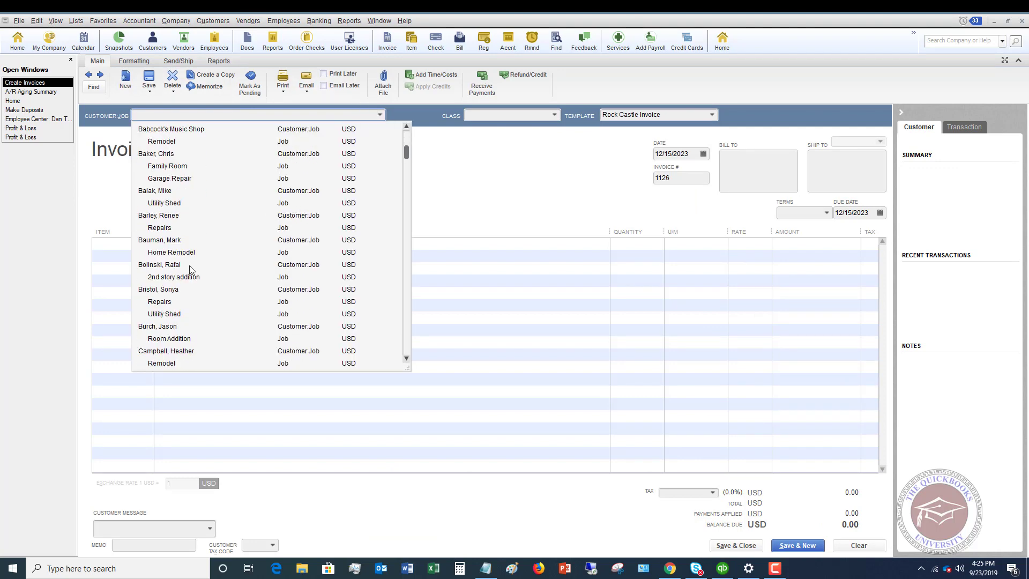
{"action": "left_click", "coordinate": [160, 303]}
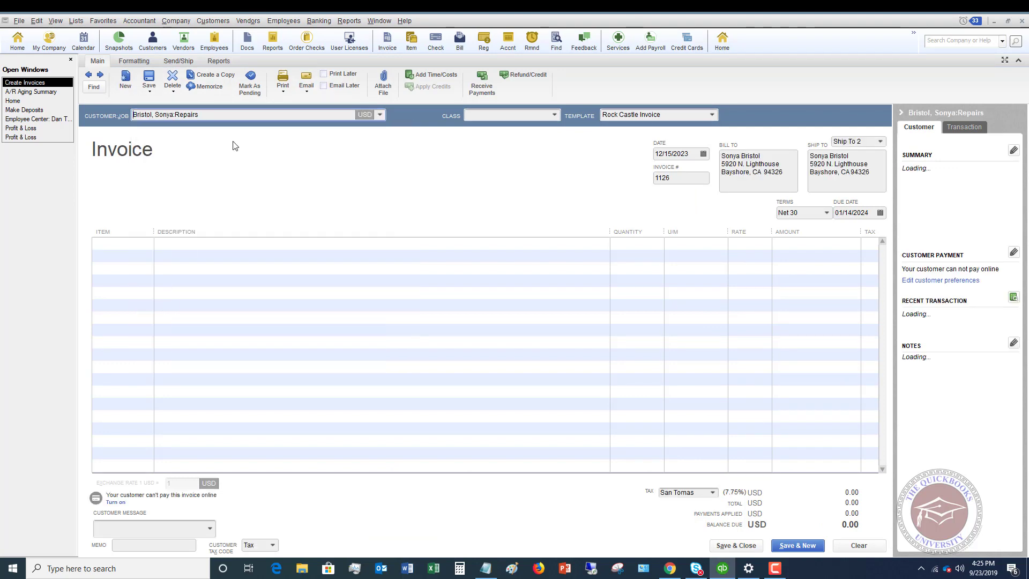
{"action": "left_click", "coordinate": [555, 116]}
{"action": "left_click", "coordinate": [491, 169]}
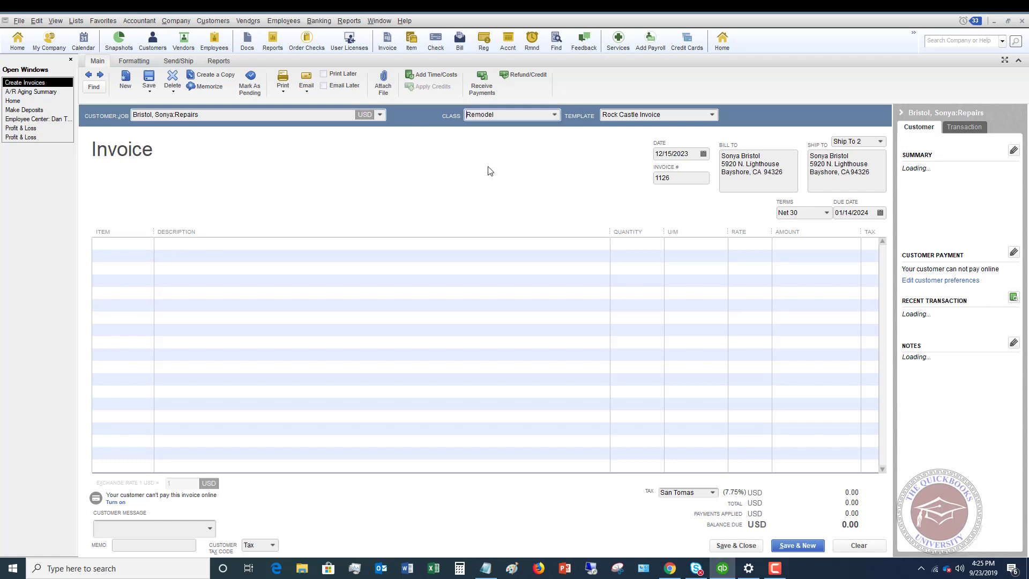
- Add 100 Install Labor at 60.00 for 6,000.00 and save the invoice
{"action": "left_click", "coordinate": [144, 243]}
{"action": "left_click", "coordinate": [148, 244]}
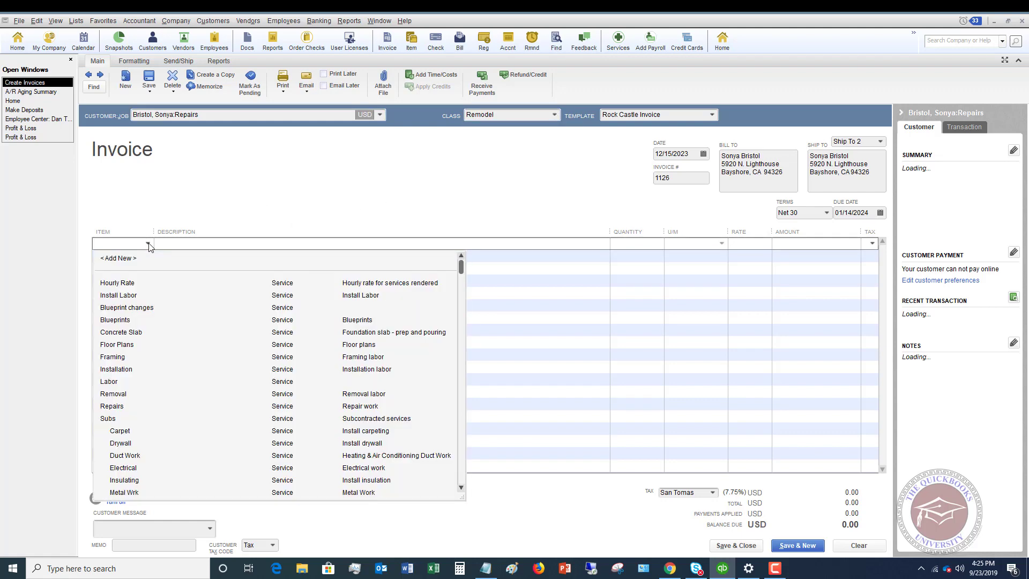
{"action": "left_click", "coordinate": [126, 294]}
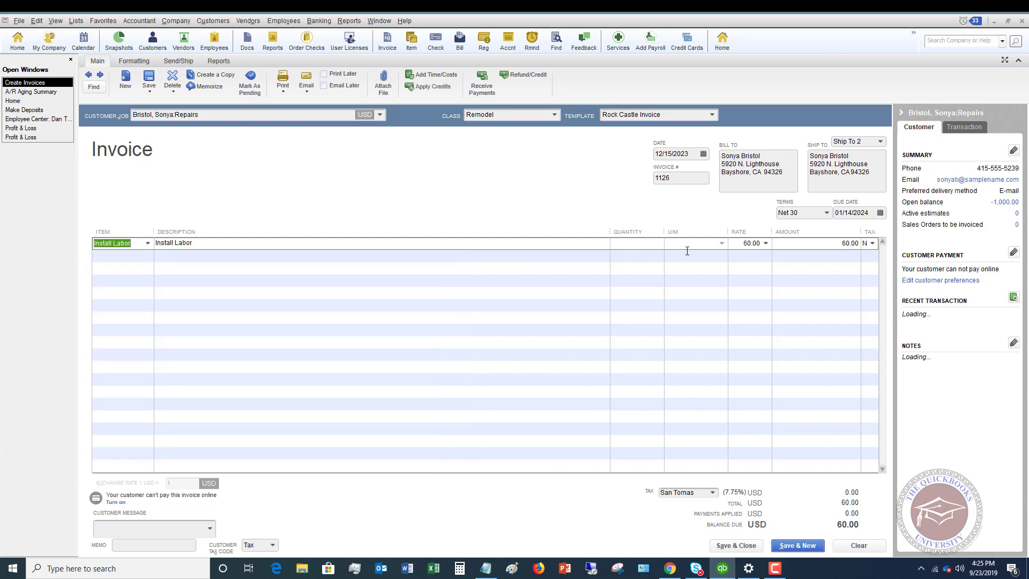
{"action": "left_click", "coordinate": [637, 246]}
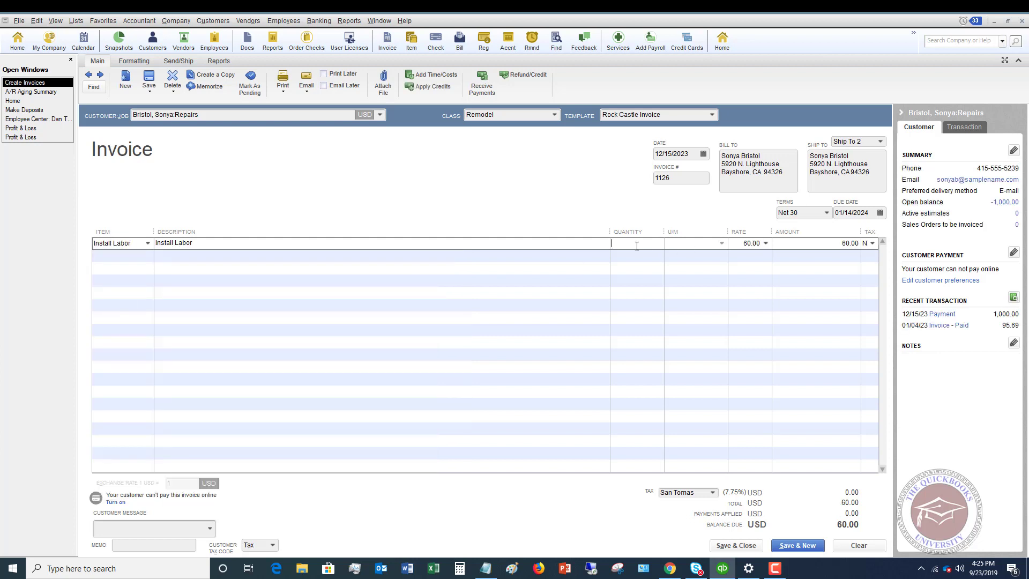
{"action": "type", "text": "100"}
{"action": "key", "text": "Tab"}
{"action": "left_click", "coordinate": [734, 545]}
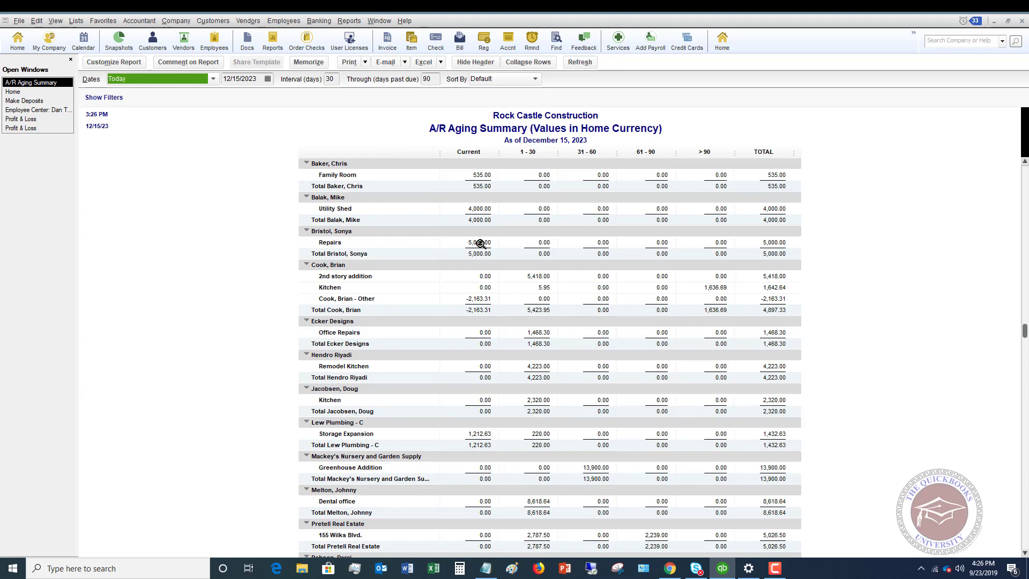
- Enter a 5,000.00 payment from the Repairs job against invoice 1126
{"action": "left_click", "coordinate": [207, 22]}
{"action": "left_click", "coordinate": [234, 173]}
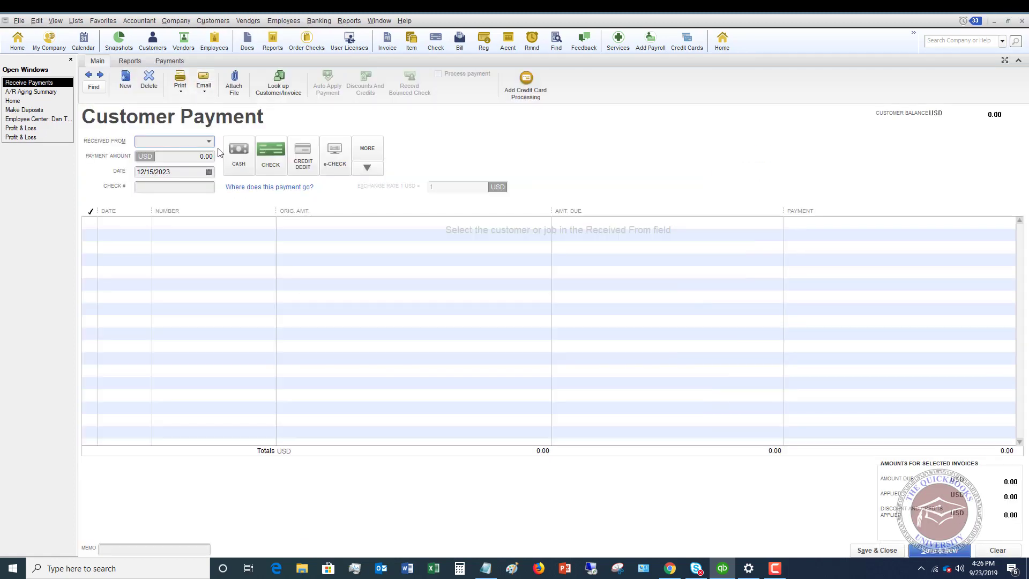
{"action": "left_click", "coordinate": [211, 145]}
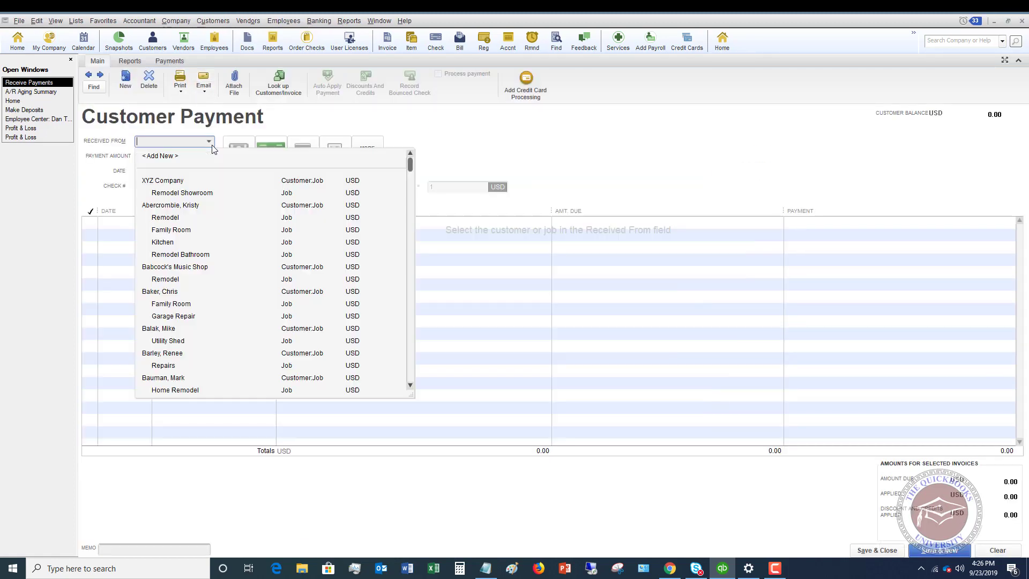
{"action": "scroll", "coordinate": [202, 247], "scroll_direction": "down", "scroll_amount": 2}
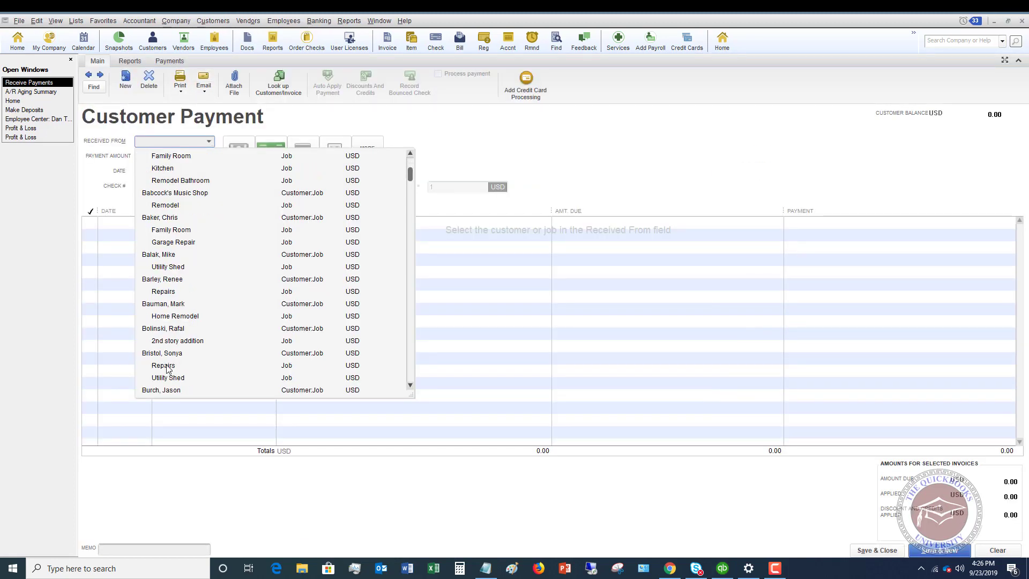
{"action": "left_click", "coordinate": [163, 366]}
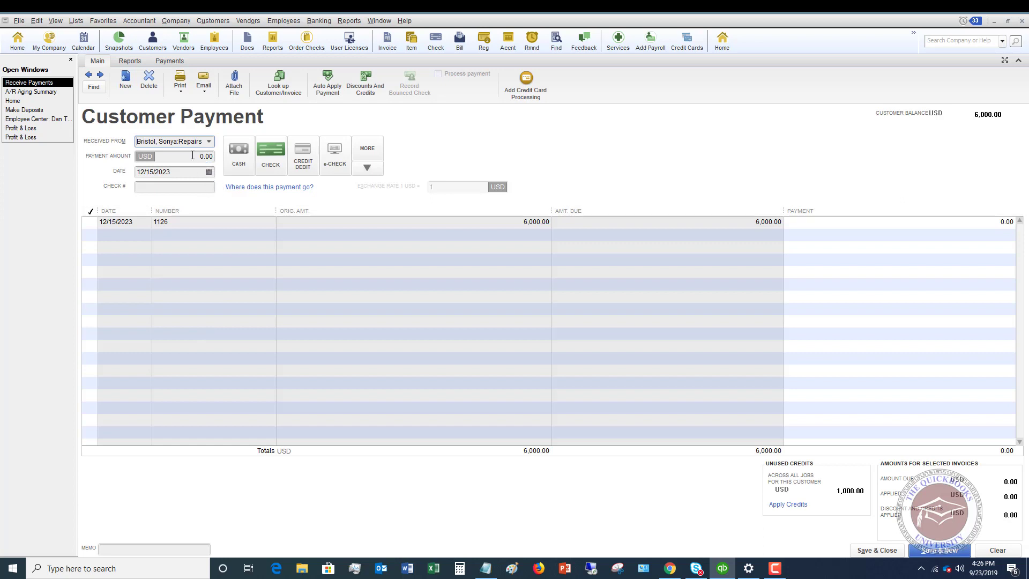
{"action": "left_click", "coordinate": [193, 155]}
{"action": "type", "text": "5"}
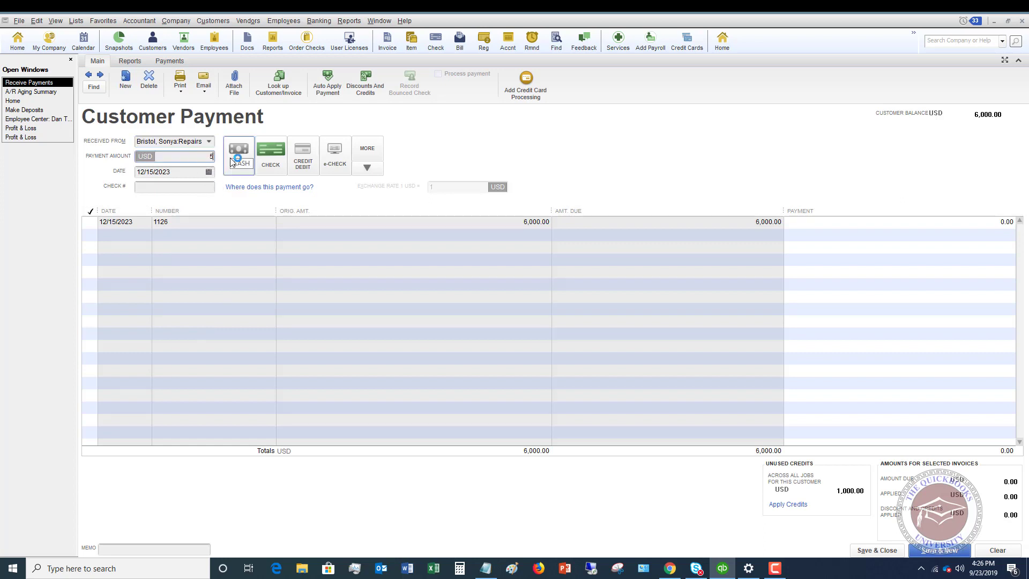
{"action": "type", "text": "000"}
{"action": "key", "text": "Tab"}
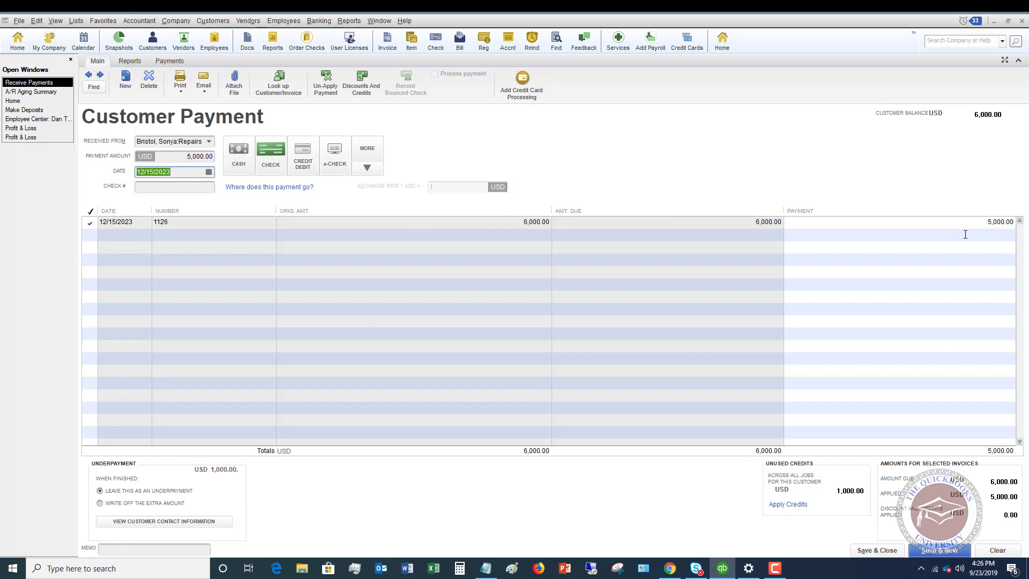
- Apply the 1,000.00 available credit to invoice 1126 and save the payment
{"action": "left_click", "coordinate": [791, 507]}
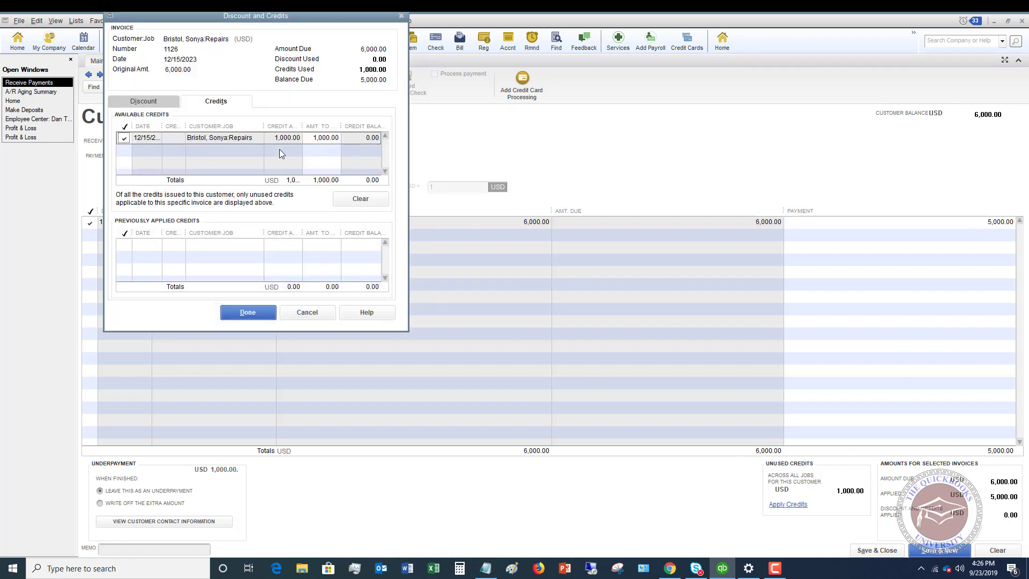
{"action": "left_click", "coordinate": [241, 318]}
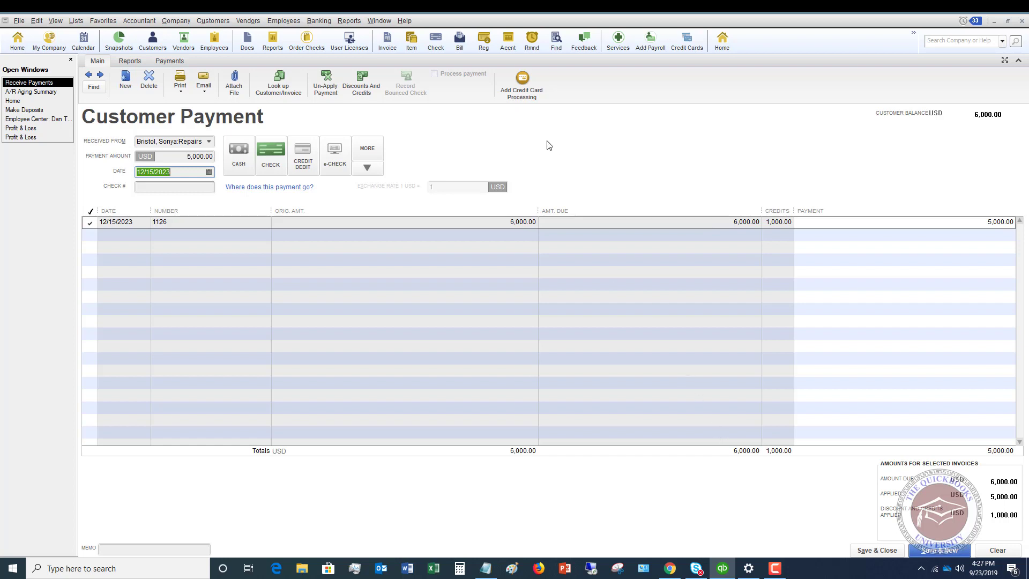
{"action": "left_click", "coordinate": [872, 552]}
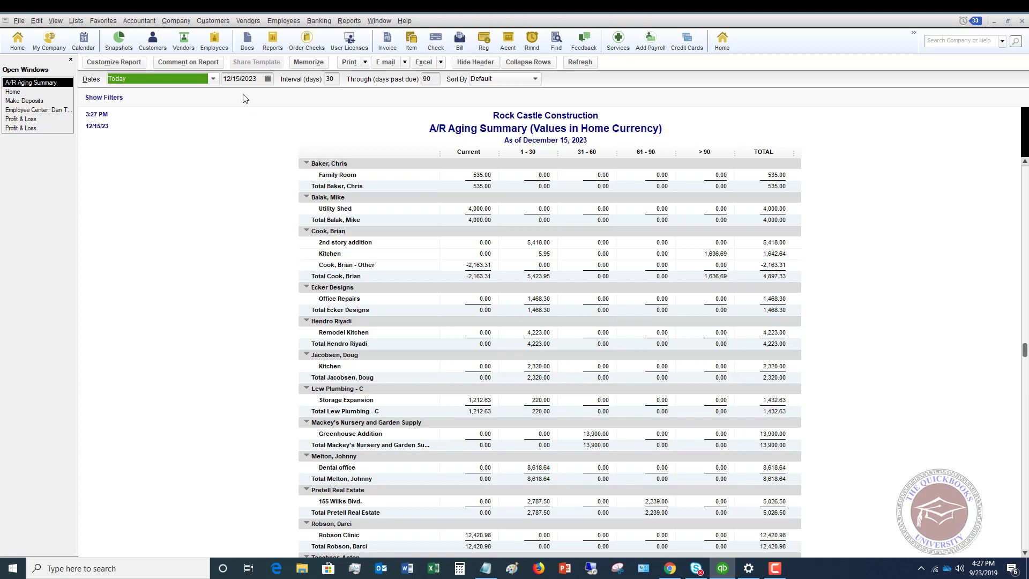
- Open a fresh Make Deposits form for 10100 · Checking without any undeposited payments
{"action": "left_click", "coordinate": [317, 21]}
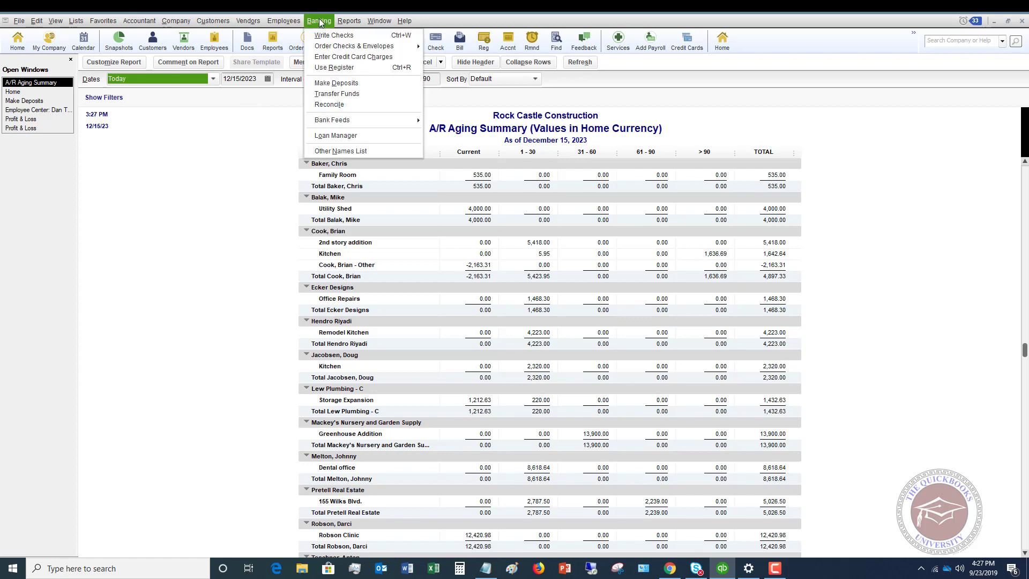
{"action": "left_click", "coordinate": [329, 83]}
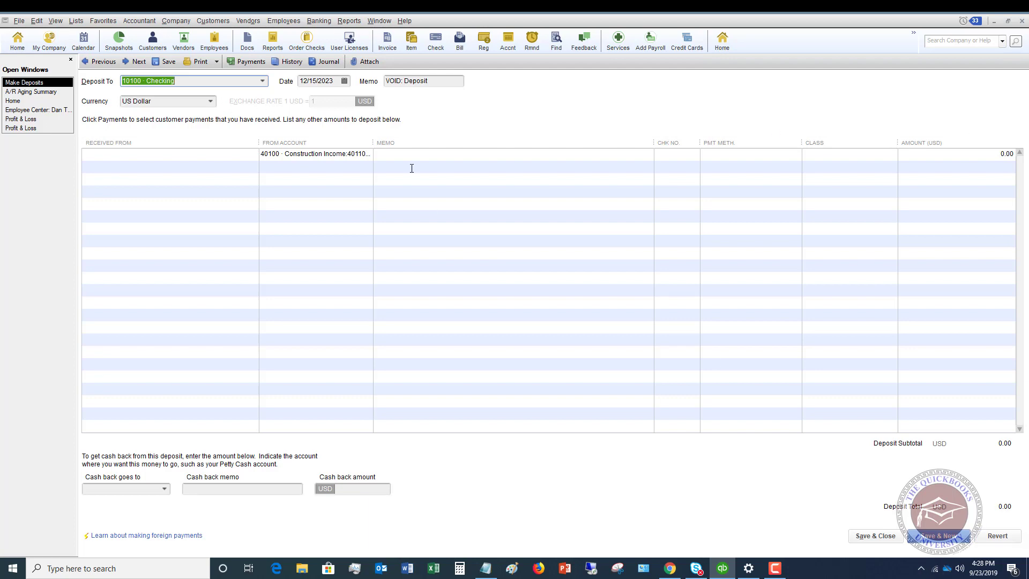
{"action": "left_click", "coordinate": [927, 538]}
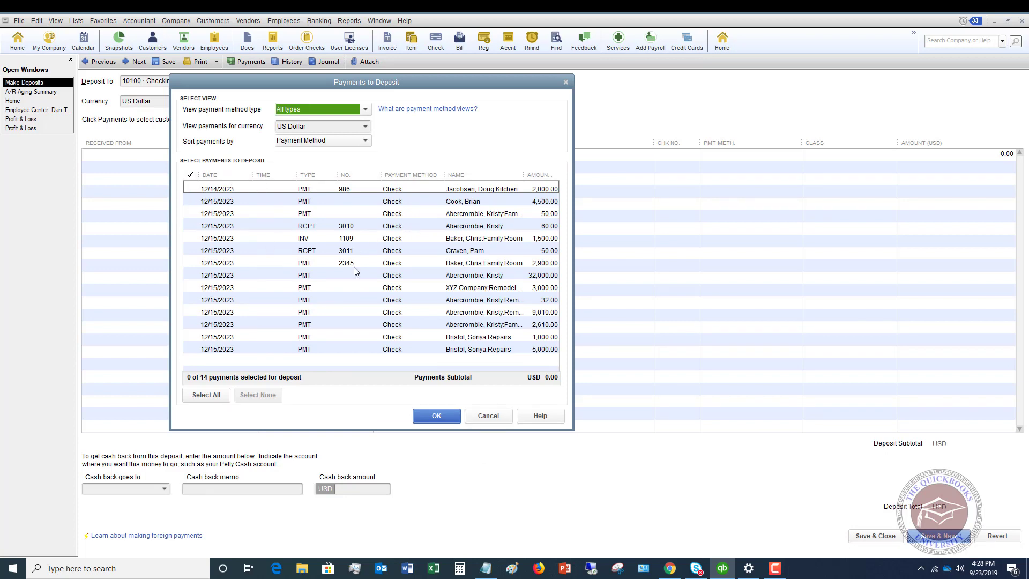
{"action": "left_click", "coordinate": [488, 416]}
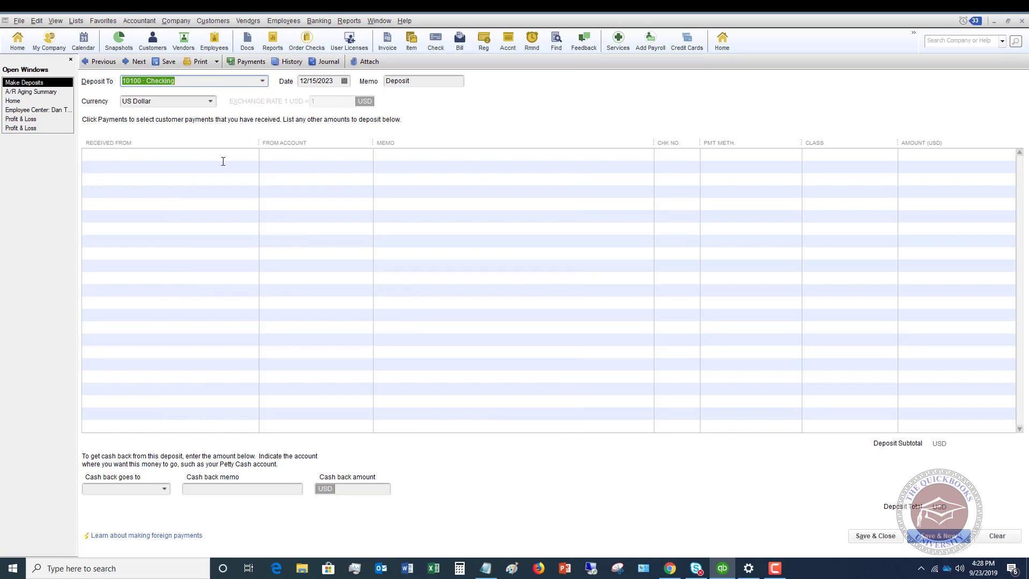
- Set the first deposit line's payer to the Repairs job and account to Customer Deposits
{"action": "left_click", "coordinate": [254, 158]}
{"action": "left_click", "coordinate": [252, 155]}
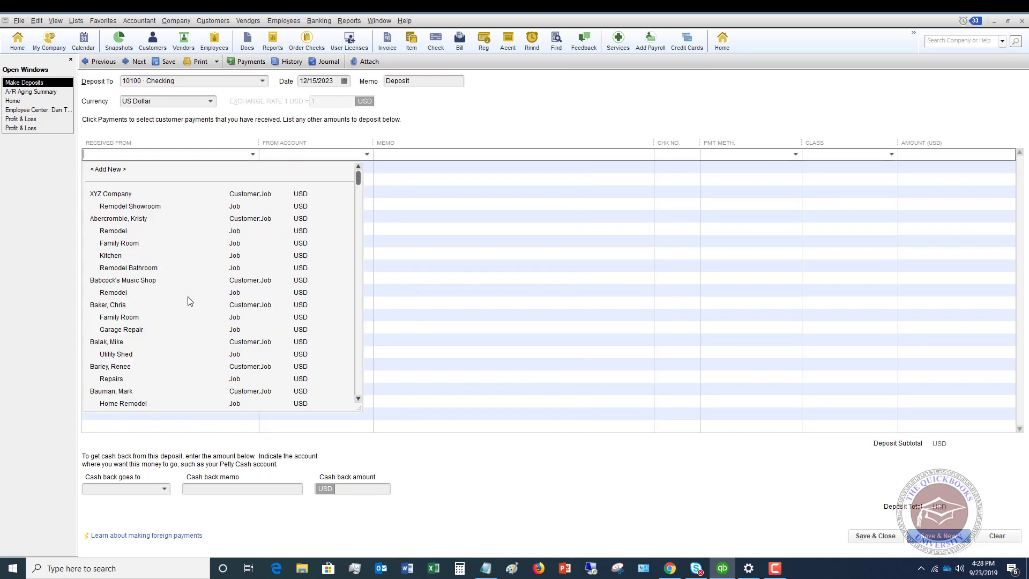
{"action": "scroll", "coordinate": [187, 301], "scroll_direction": "down", "scroll_amount": 2}
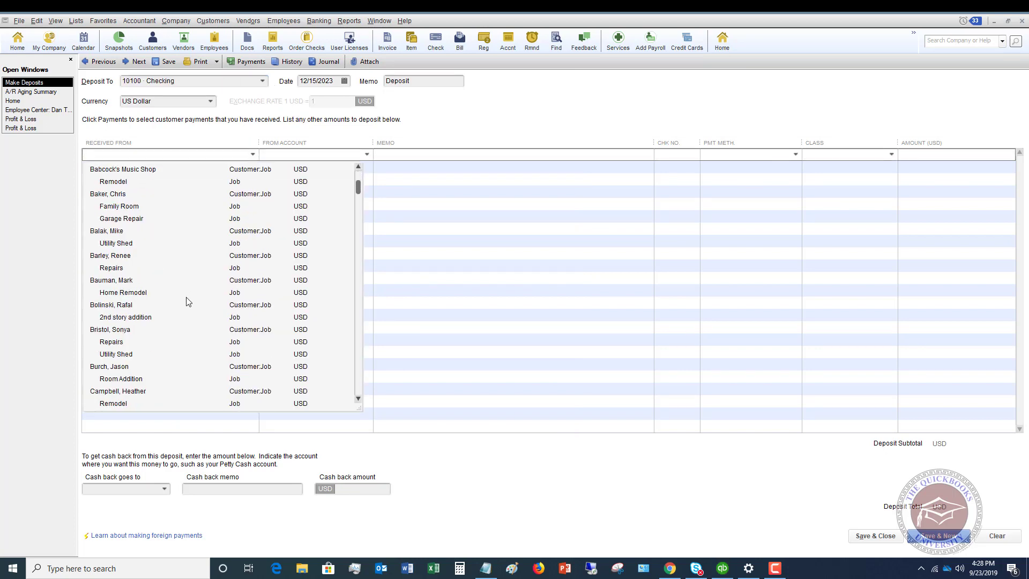
{"action": "left_click", "coordinate": [114, 342]}
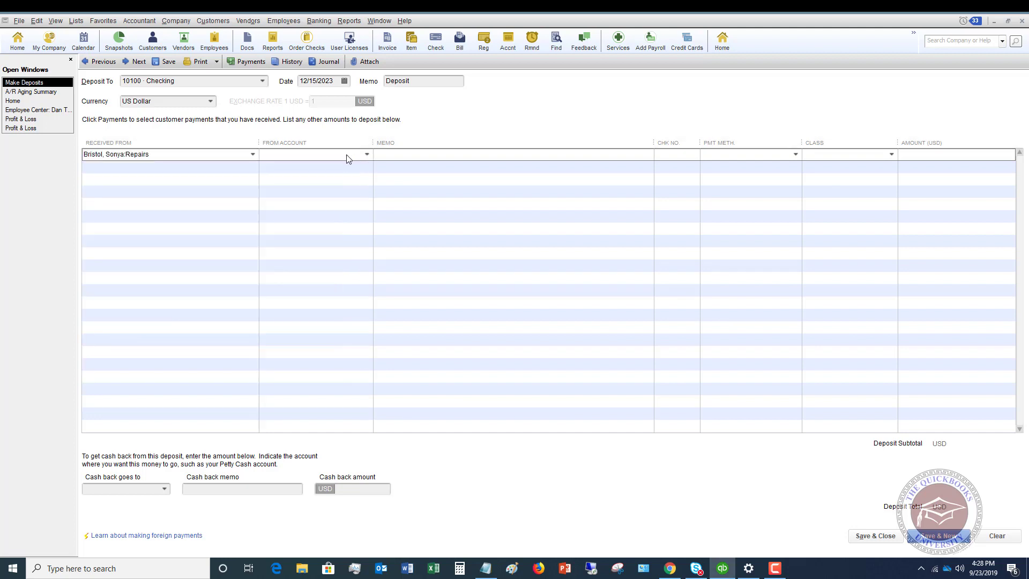
{"action": "type", "text": "Customer Deposits"}
{"action": "left_click", "coordinate": [368, 154]}
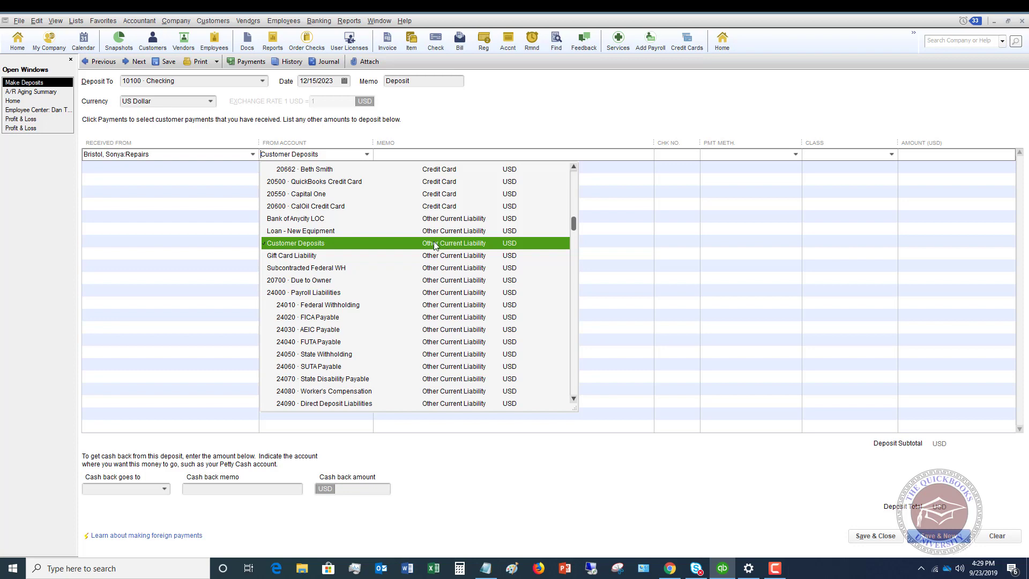
{"action": "left_click", "coordinate": [374, 242]}
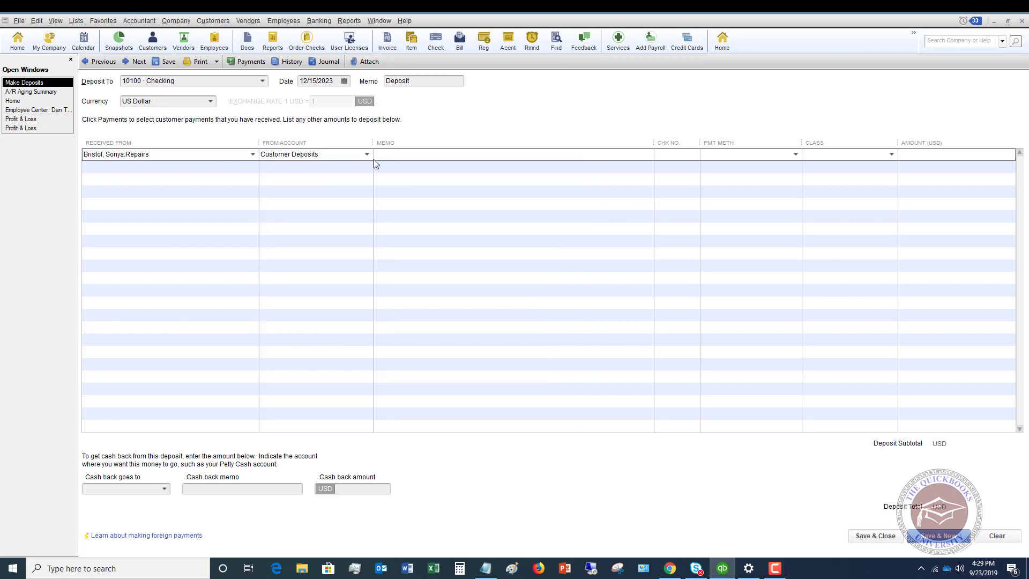
- Add memo 'Deposit for Job 1234', check 2547, Check, class Remodel, 1,000.00, then save
{"action": "left_click", "coordinate": [394, 155]}
{"action": "type", "text": "Deposit"}
{"action": "type", "text": " for Job 12"}
{"action": "type", "text": "34"}
{"action": "type", "text": "2547"}
{"action": "key", "text": "Tab"}
{"action": "type", "text": "Che"}
{"action": "key", "text": "Tab"}
{"action": "type", "text": "Remodel1000"}
{"action": "key", "text": "Tab"}
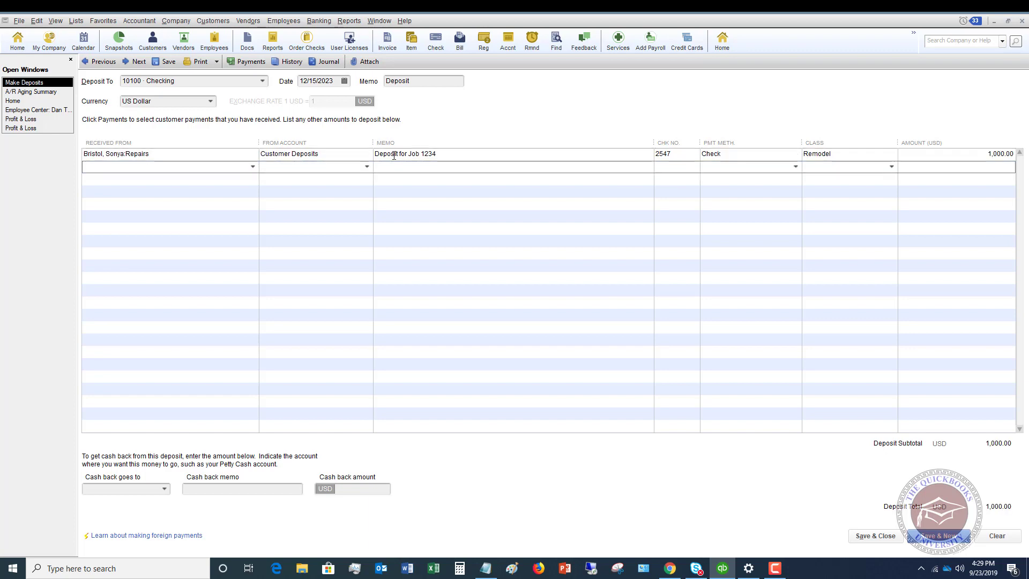
{"action": "left_click", "coordinate": [867, 535]}
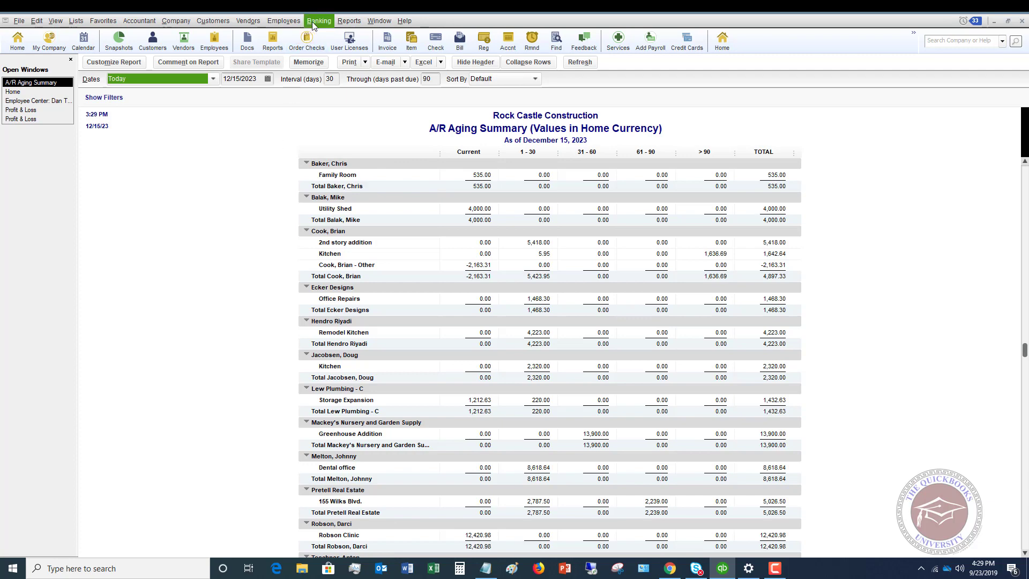
- Open the standard Balance Sheet and scroll to Customer Deposits at 918.36
{"action": "left_click", "coordinate": [342, 22]}
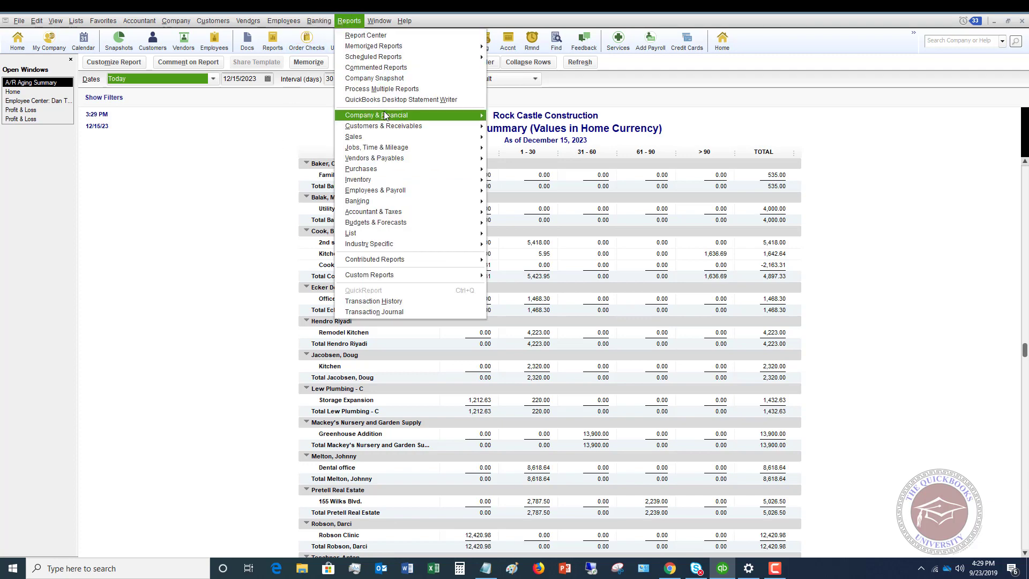
{"action": "mouse_move", "coordinate": [440, 120]}
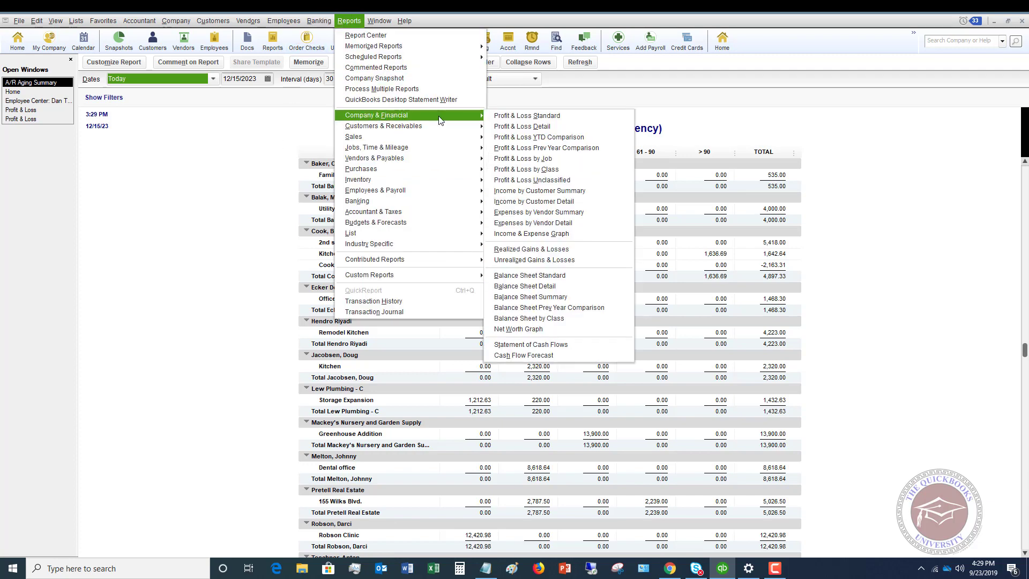
{"action": "left_click", "coordinate": [526, 276]}
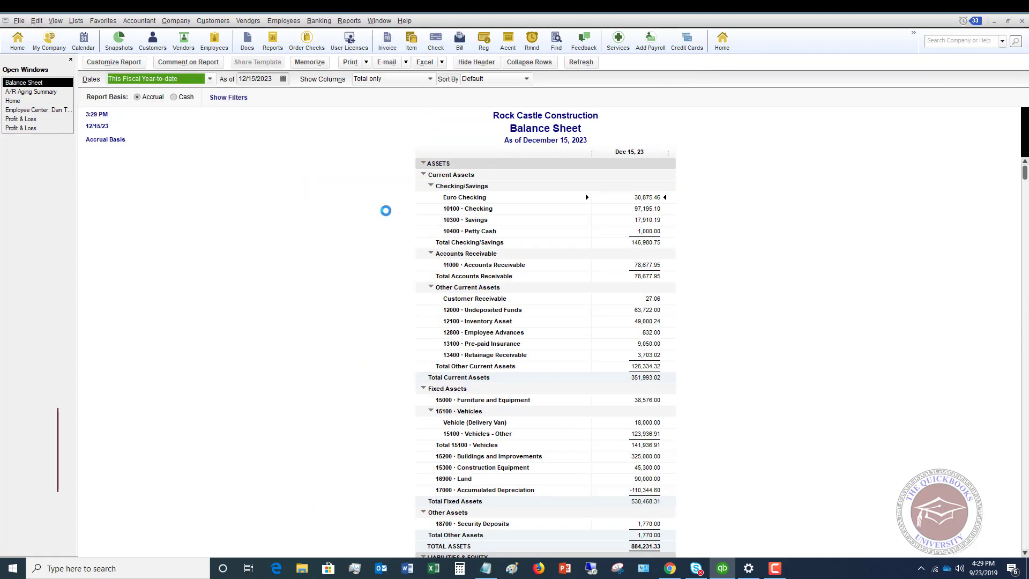
{"action": "scroll", "coordinate": [510, 170], "scroll_direction": "down", "scroll_amount": 9}
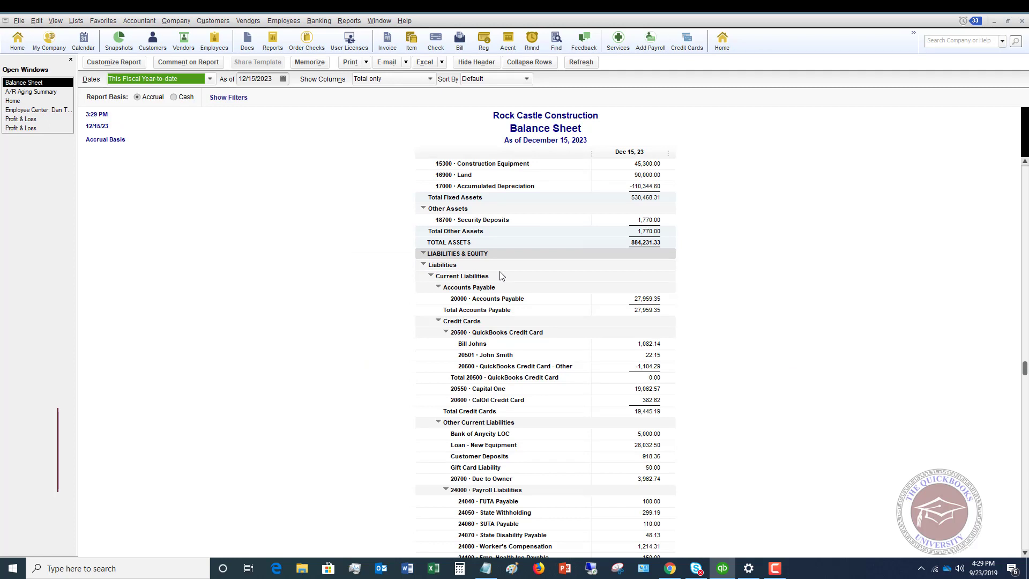
{"action": "scroll", "coordinate": [472, 288], "scroll_direction": "down", "scroll_amount": 1}
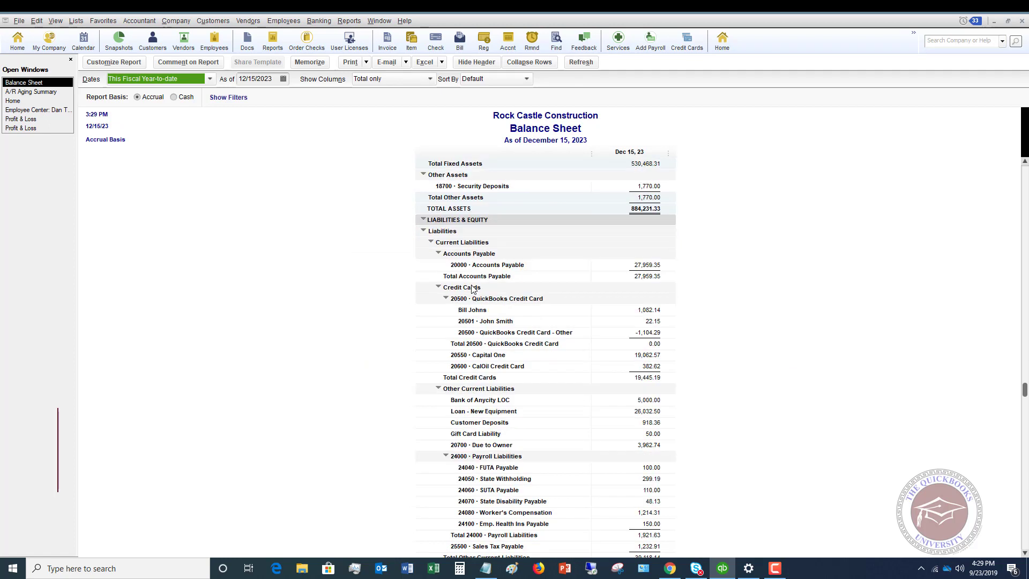
- QuickZoom into Customer Deposits to see the 81.64 journal debit and 1,000.00 deposit 2547
{"action": "double_click", "coordinate": [650, 422]}
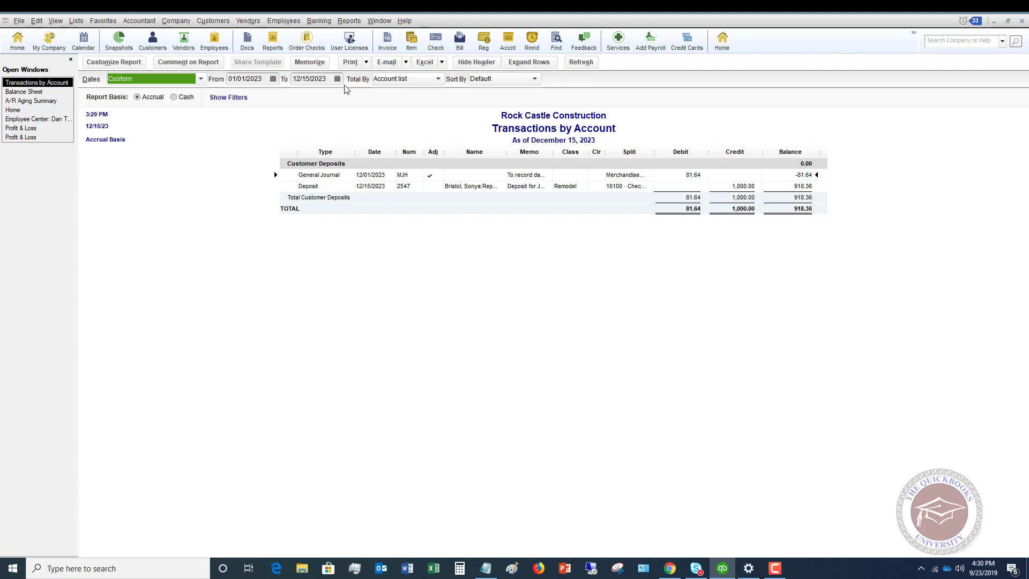
{"action": "left_click", "coordinate": [219, 24]}
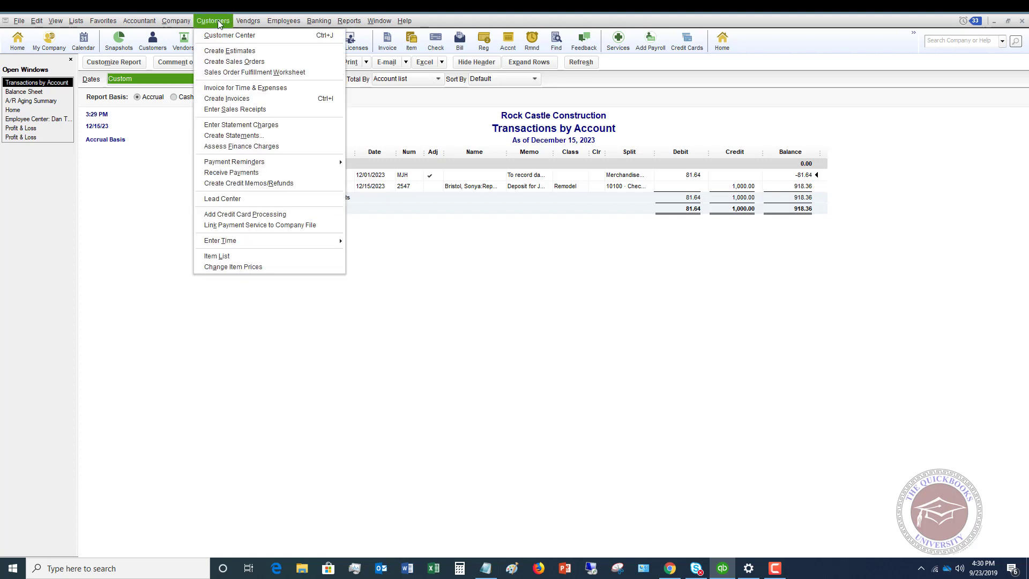
- Start a new invoice for the customer's Repairs job with class Remodel
{"action": "left_click", "coordinate": [227, 99]}
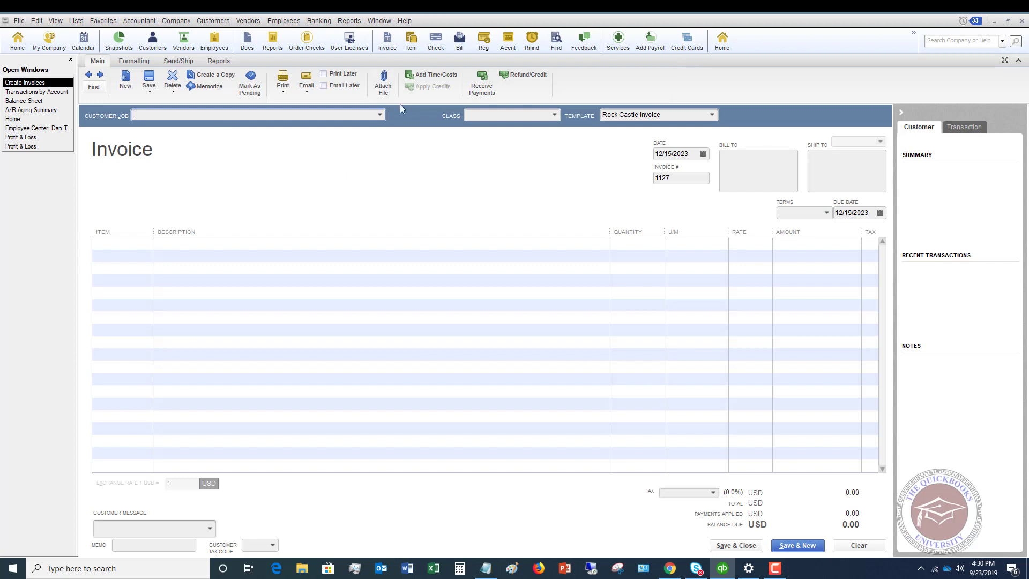
{"action": "left_click", "coordinate": [380, 115]}
{"action": "scroll", "coordinate": [229, 287], "scroll_direction": "down", "scroll_amount": 2}
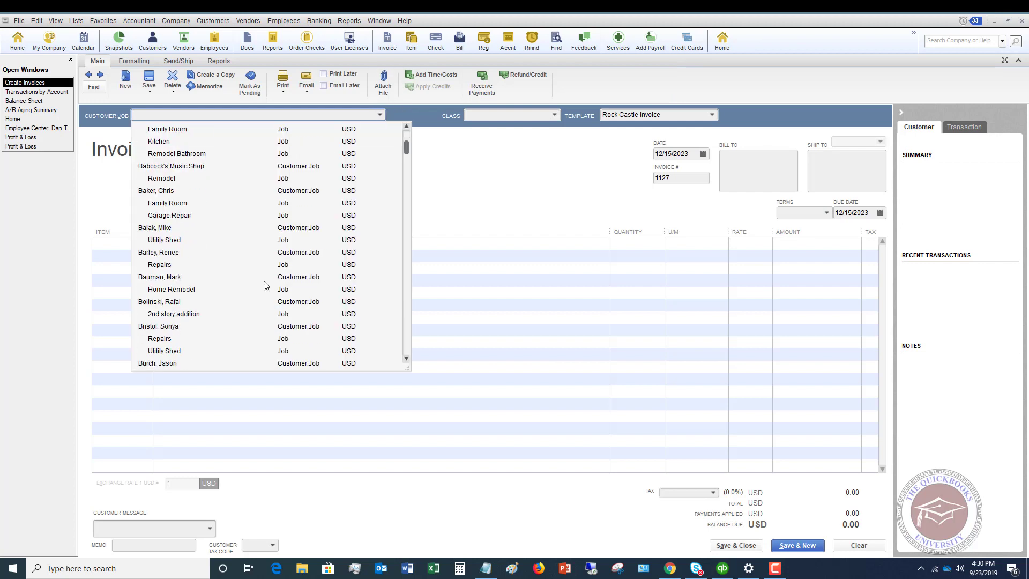
{"action": "left_click", "coordinate": [160, 339]}
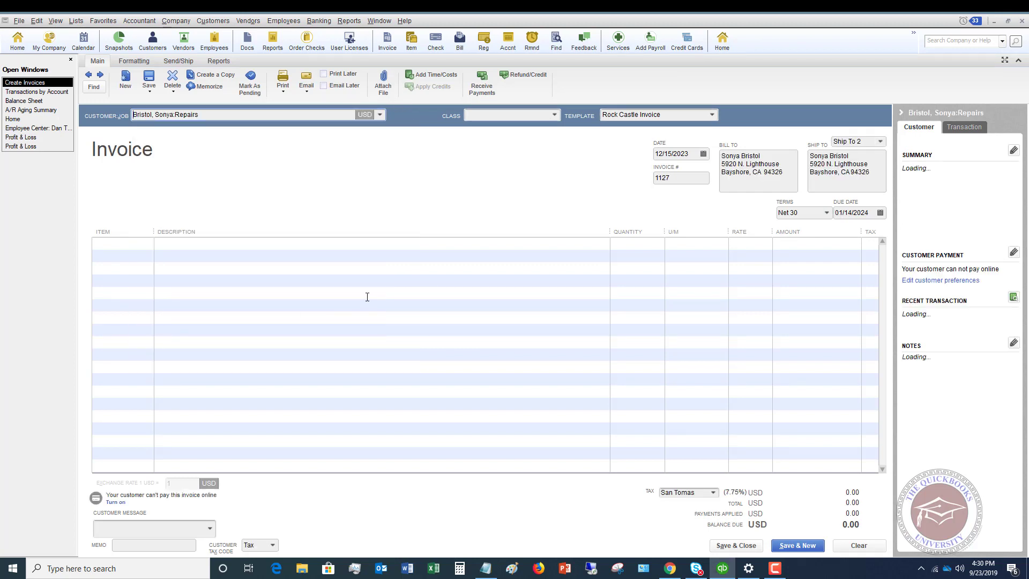
{"action": "left_click", "coordinate": [556, 116]}
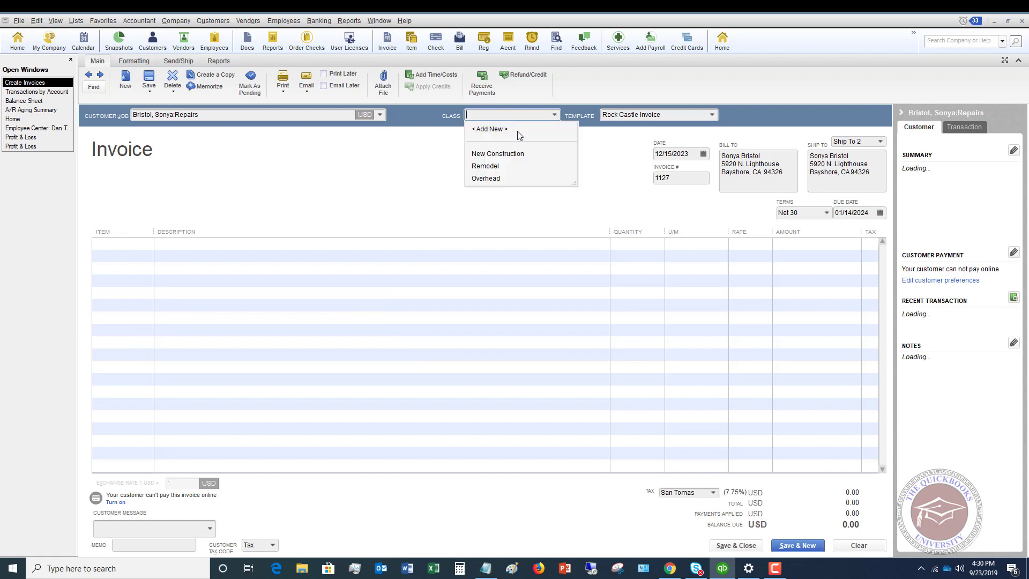
{"action": "left_click", "coordinate": [490, 167]}
- Bill 100 Install Labor at 60.00, save invoice 1127, and show the A/R Aging Summary
{"action": "left_click", "coordinate": [131, 243]}
{"action": "left_click", "coordinate": [150, 242]}
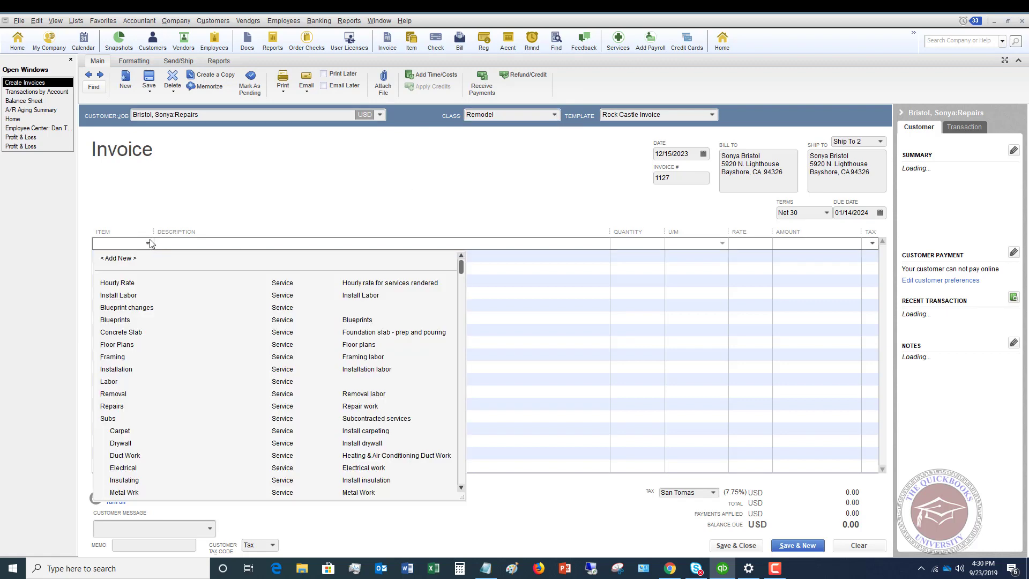
{"action": "left_click", "coordinate": [127, 296]}
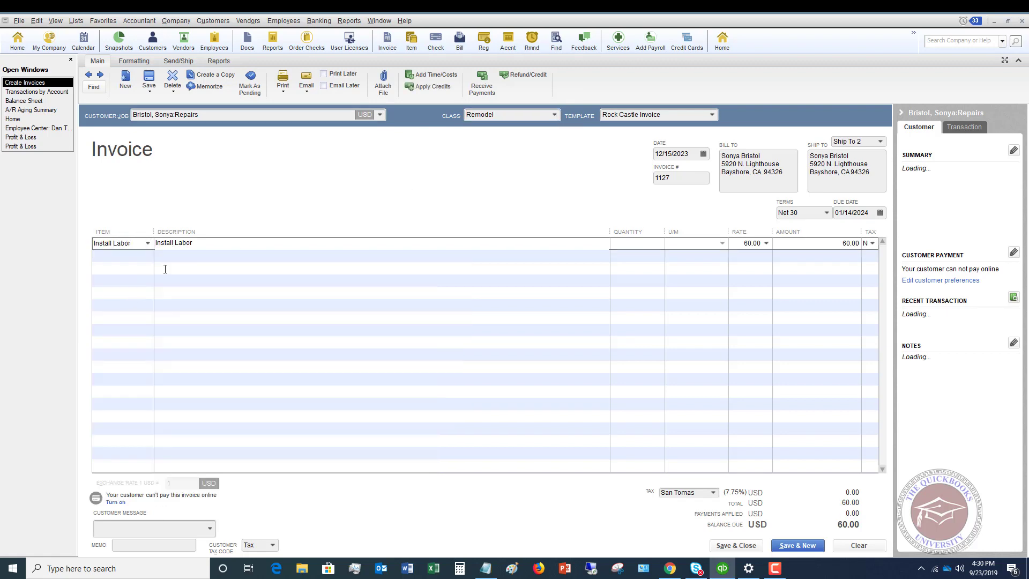
{"action": "type", "text": "1"}
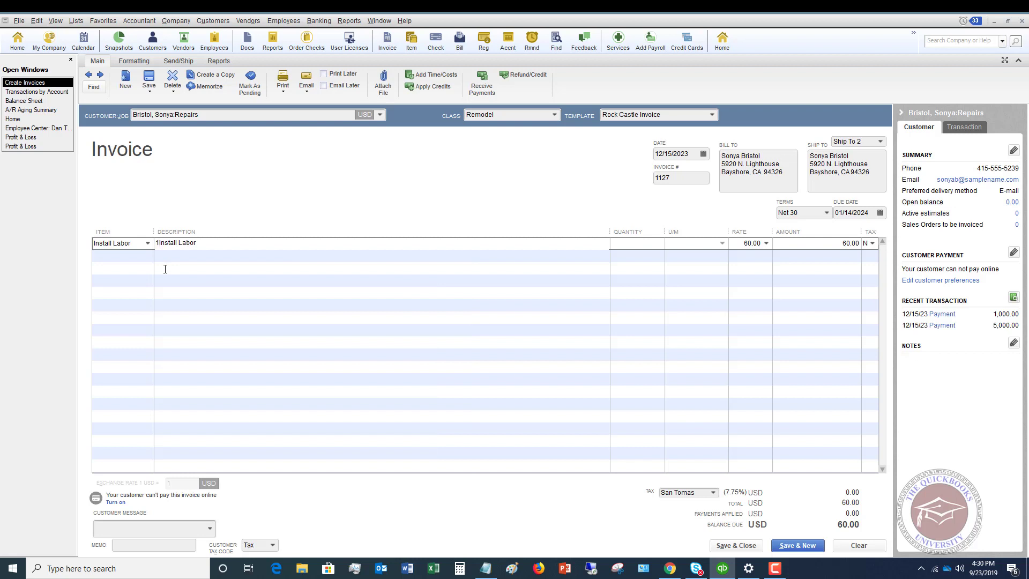
{"action": "key", "text": "BackSpace"}
{"action": "key", "text": "Tab"}
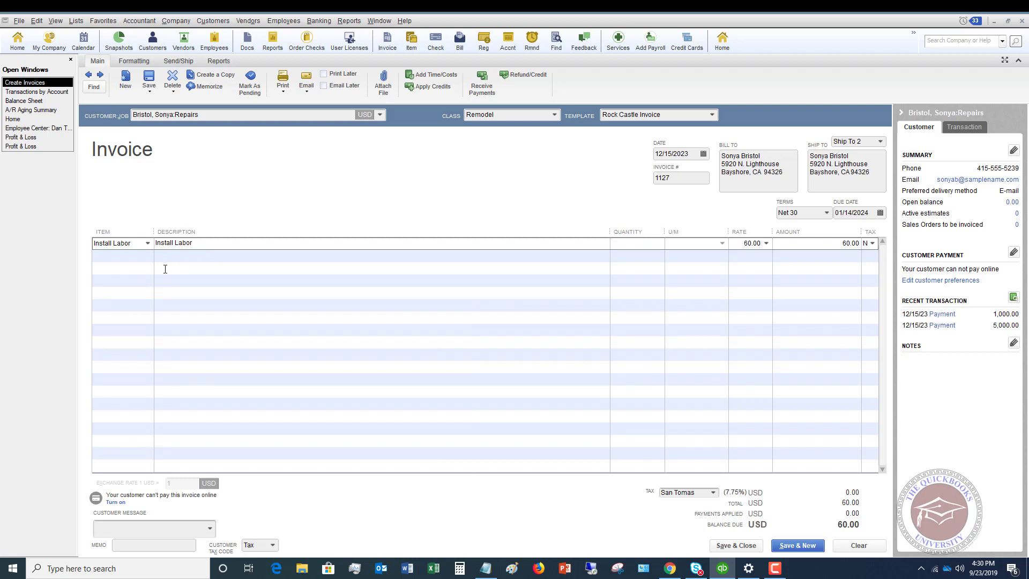
{"action": "type", "text": "100"}
{"action": "key", "text": "Tab"}
{"action": "left_click", "coordinate": [735, 546]}
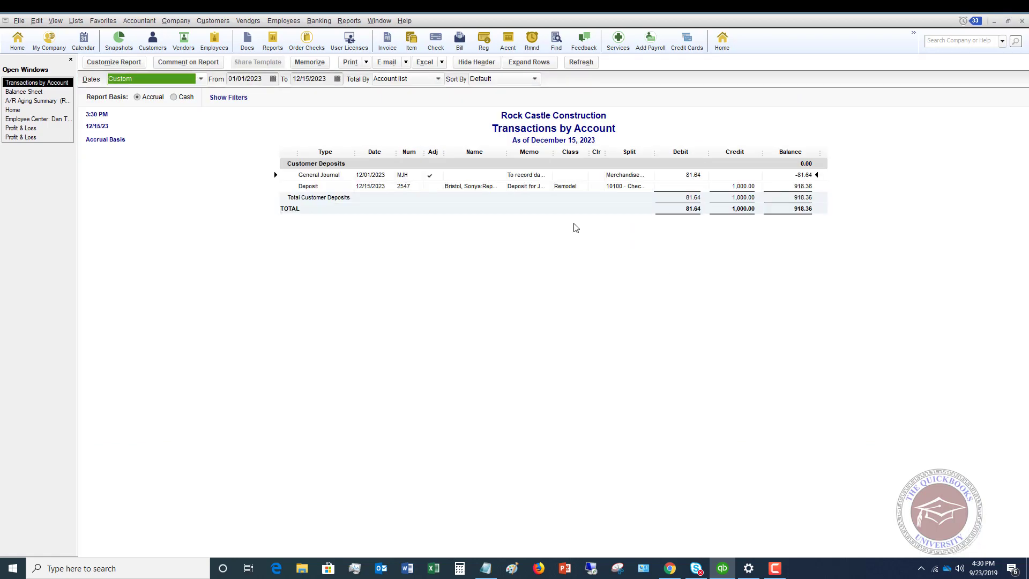
{"action": "left_click", "coordinate": [29, 101]}
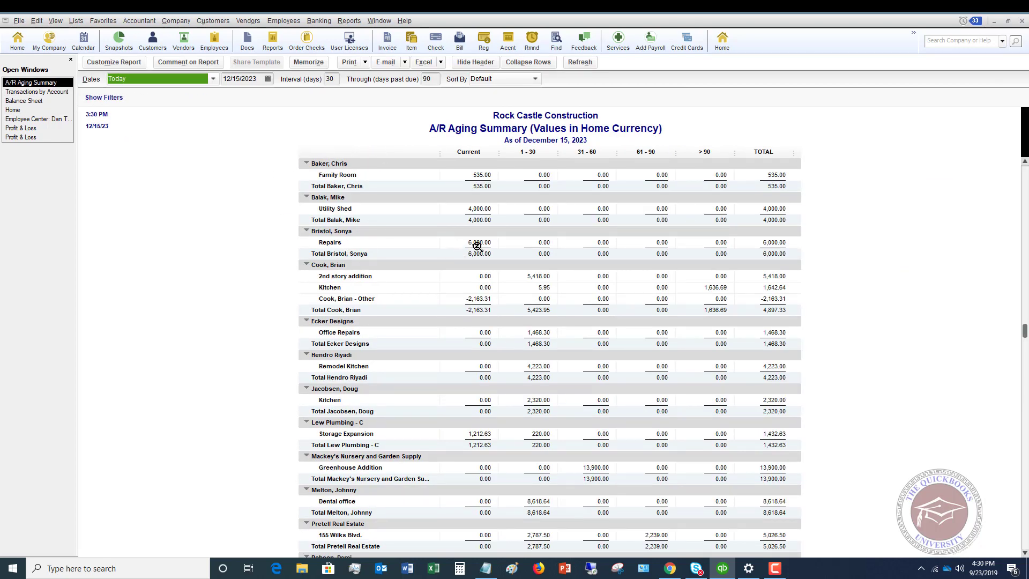
{"action": "left_click", "coordinate": [213, 20]}
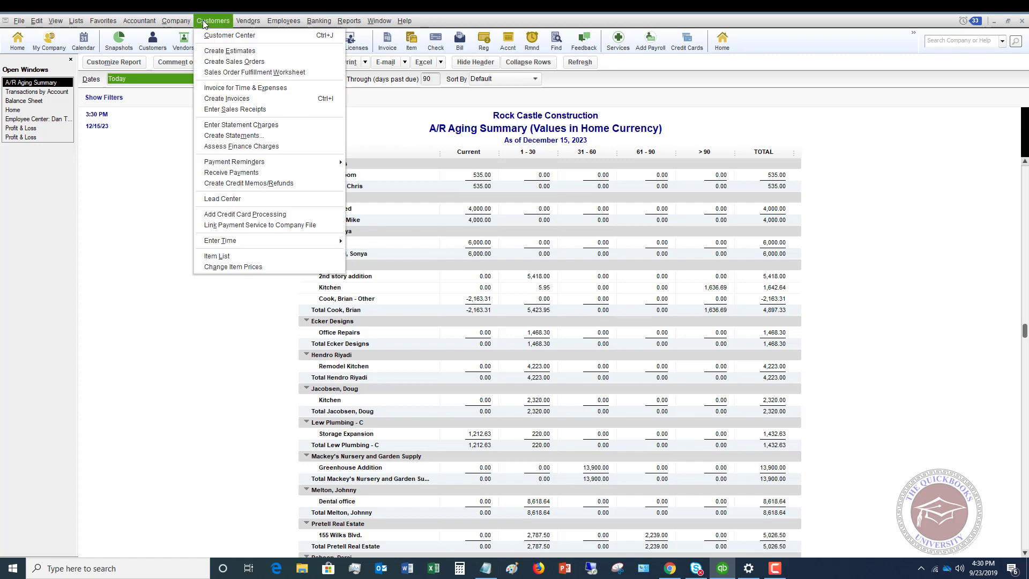
{"action": "left_click", "coordinate": [232, 172]}
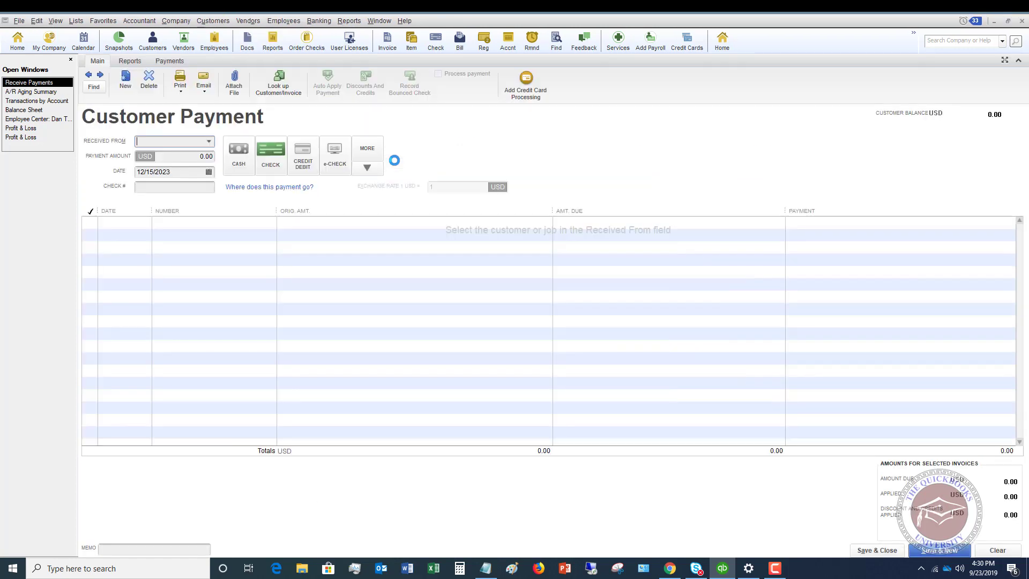
{"action": "left_click", "coordinate": [209, 141]}
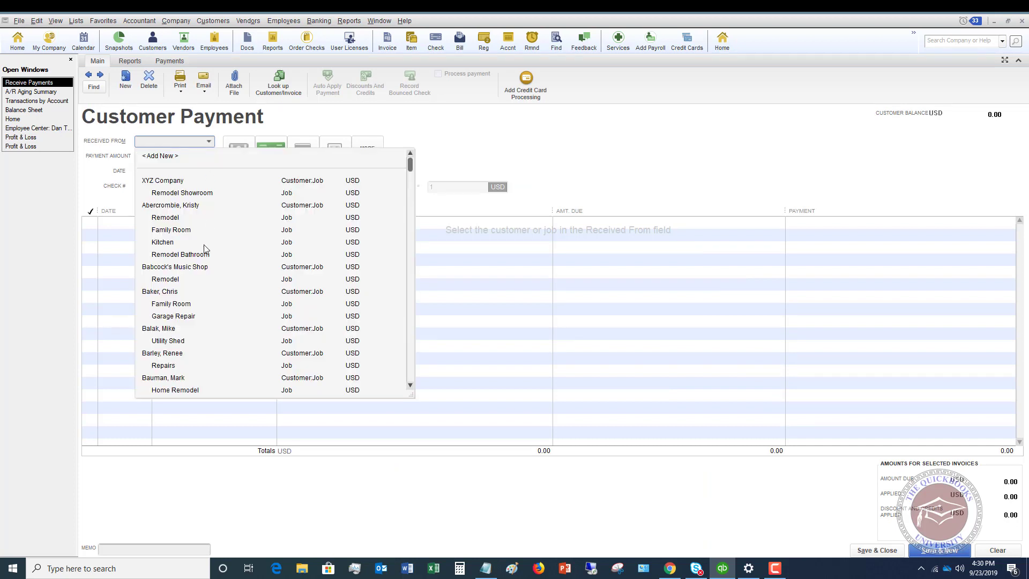
{"action": "scroll", "coordinate": [207, 247], "scroll_direction": "down", "scroll_amount": 2}
{"action": "left_click", "coordinate": [163, 366]}
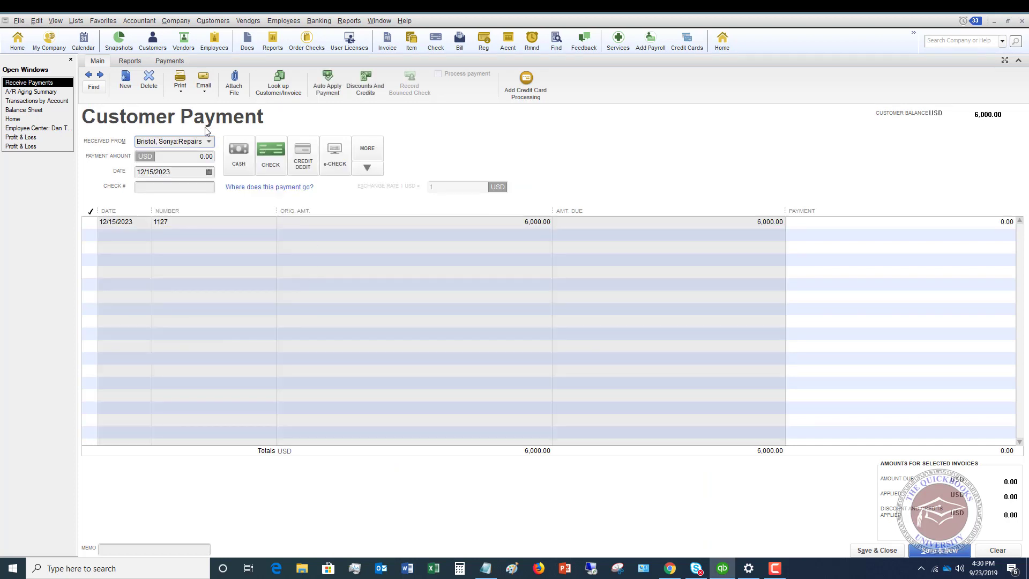
{"action": "key", "text": "Tab"}
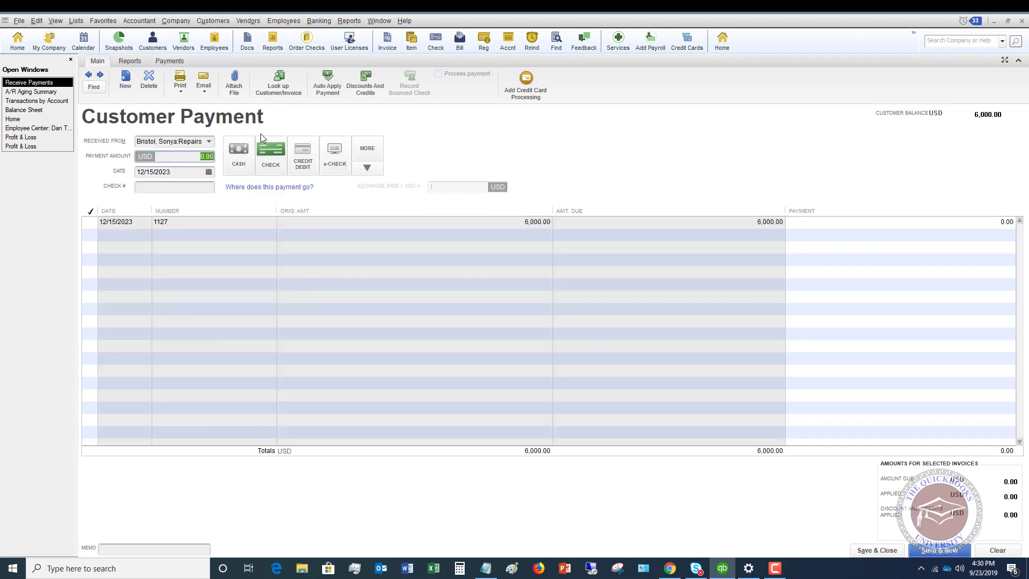
{"action": "type", "text": "5000"}
{"action": "key", "text": "Tab"}
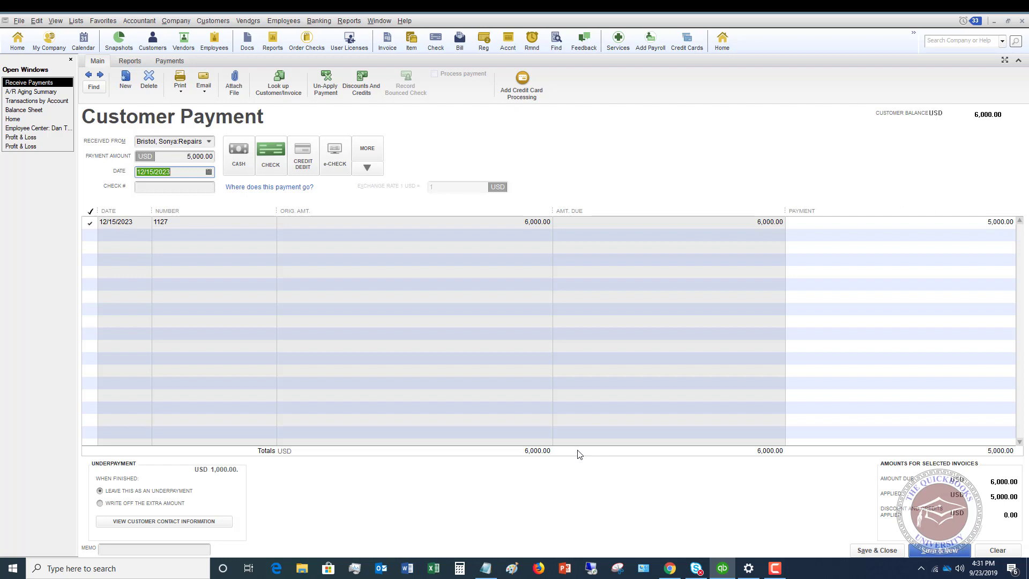
{"action": "left_click", "coordinate": [998, 550]}
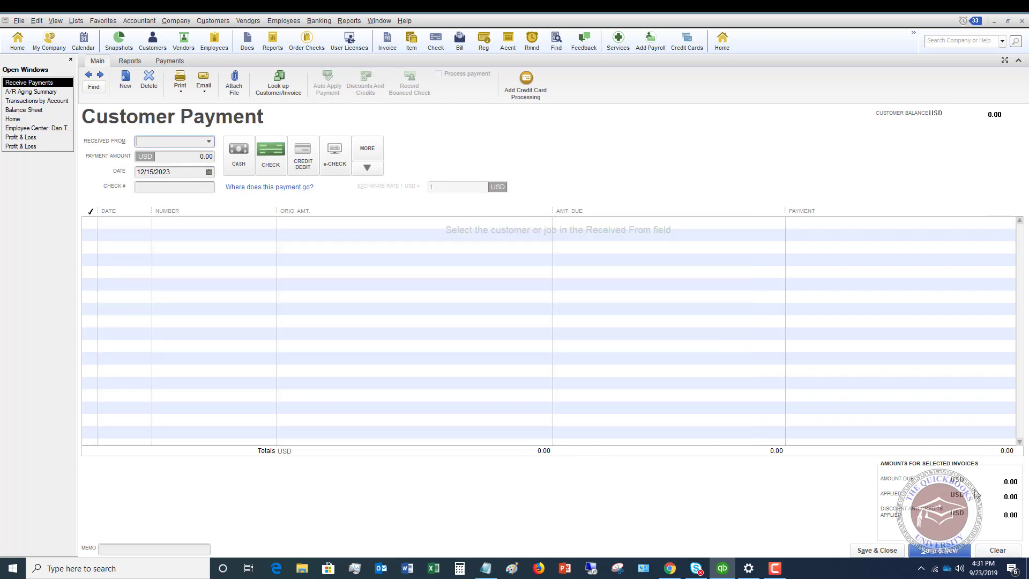
{"action": "left_click", "coordinate": [1023, 21]}
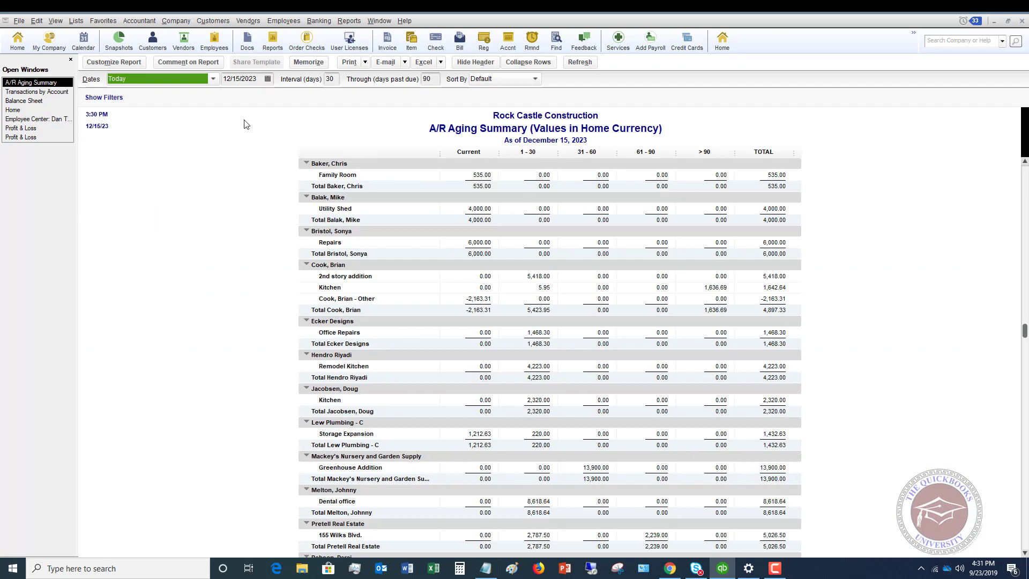
- Open Make Deposits from the Banking menu, listing the 14 undeposited payments
{"action": "left_click", "coordinate": [320, 22]}
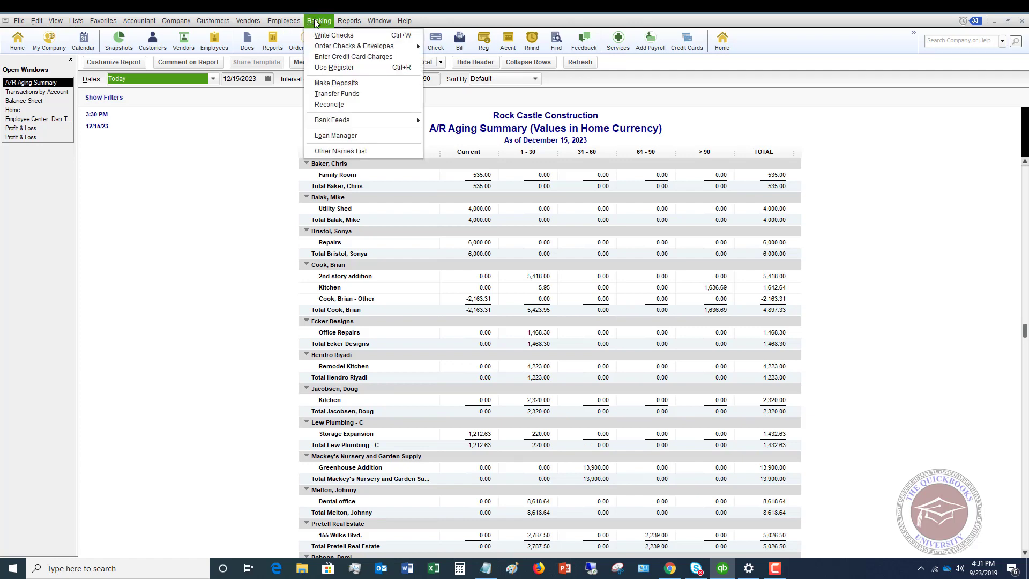
{"action": "left_click", "coordinate": [322, 83]}
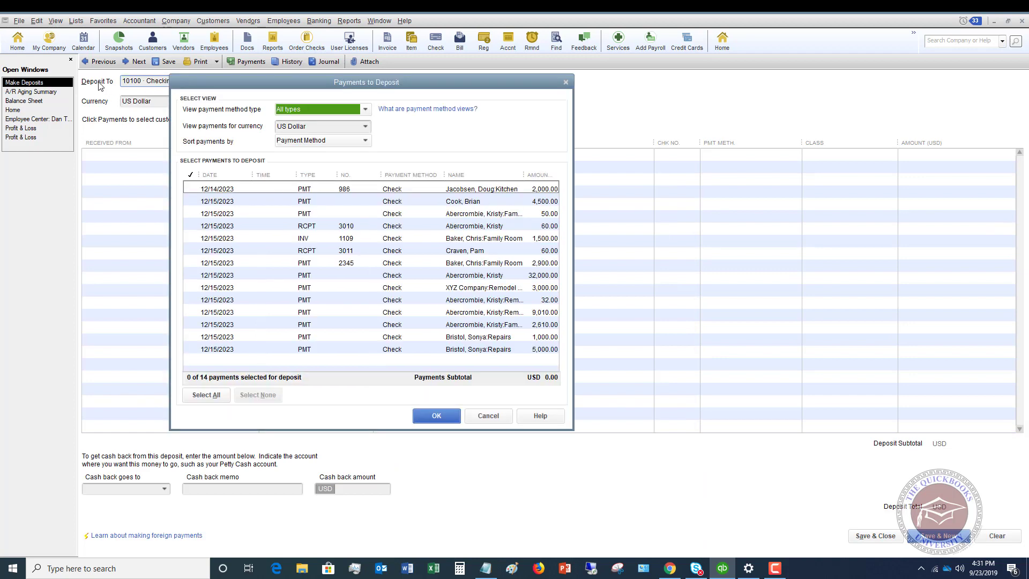
- Dismiss Payments to Deposit and go back to the Repairs job's 1,000.00 deposit
{"action": "left_click", "coordinate": [488, 420]}
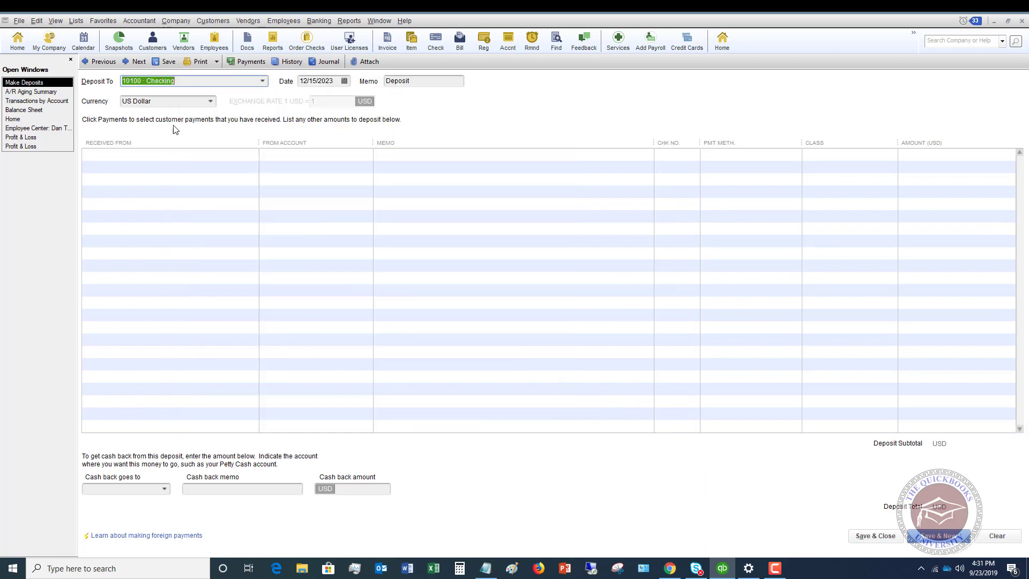
{"action": "left_click", "coordinate": [98, 63]}
{"action": "left_click", "coordinate": [98, 63]}
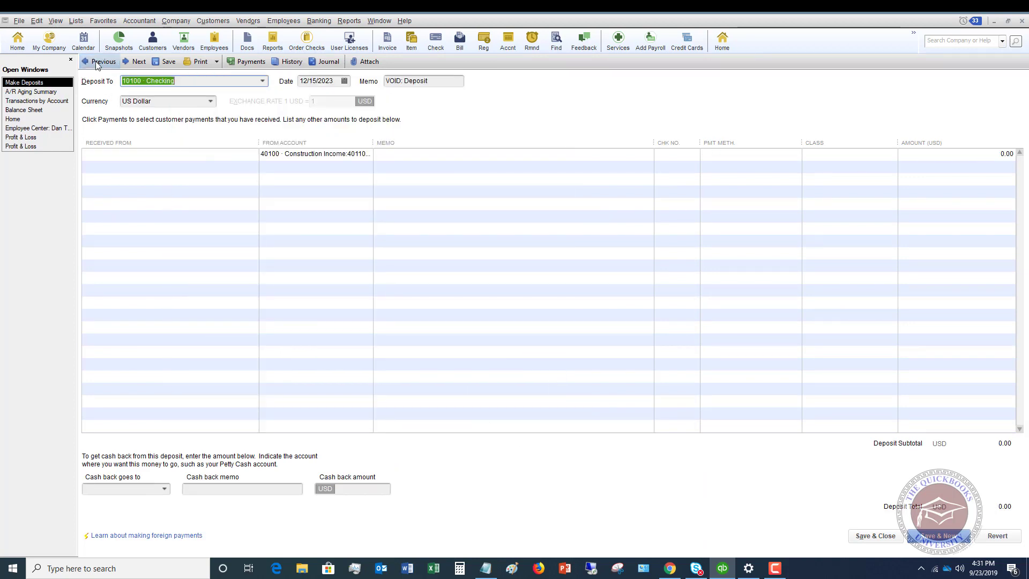
{"action": "left_click", "coordinate": [98, 62]}
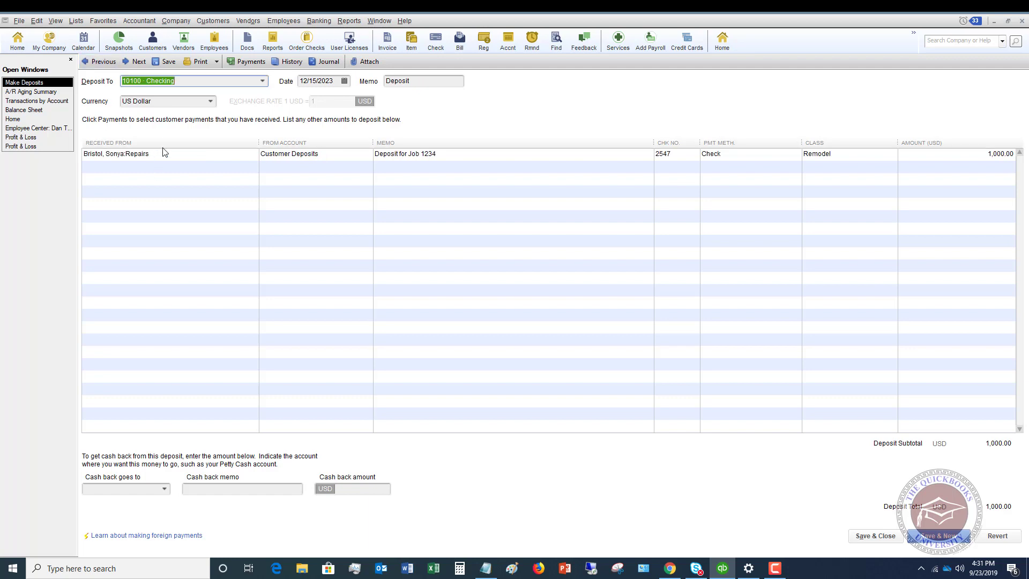
- Try 11000 Accounts Receivable as the From Account, then revert to Customer Deposits
{"action": "left_click", "coordinate": [333, 154]}
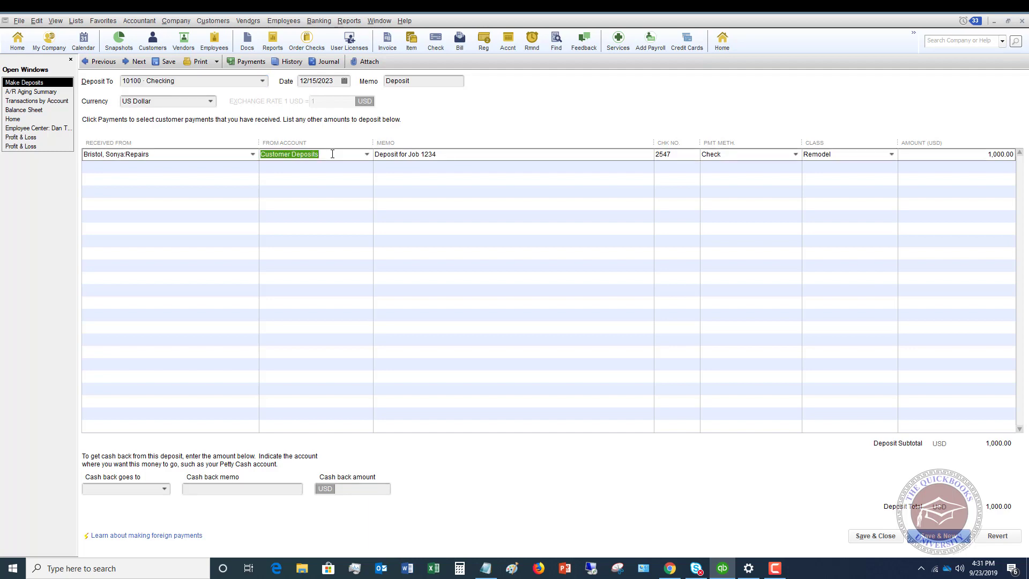
{"action": "type", "text": "ac"}
{"action": "left_click", "coordinate": [367, 154]}
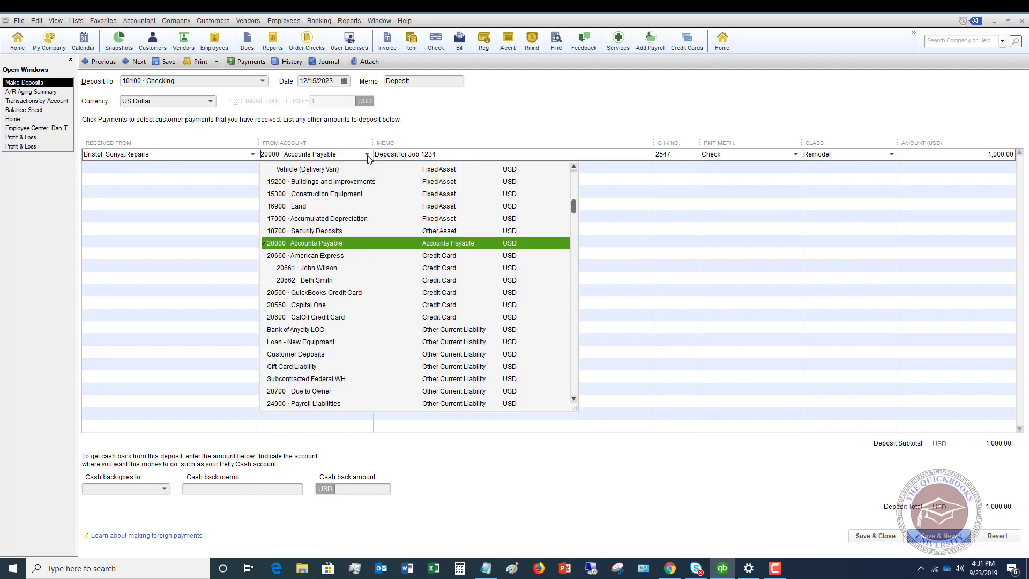
{"action": "scroll", "coordinate": [382, 266], "scroll_direction": "up", "scroll_amount": 4}
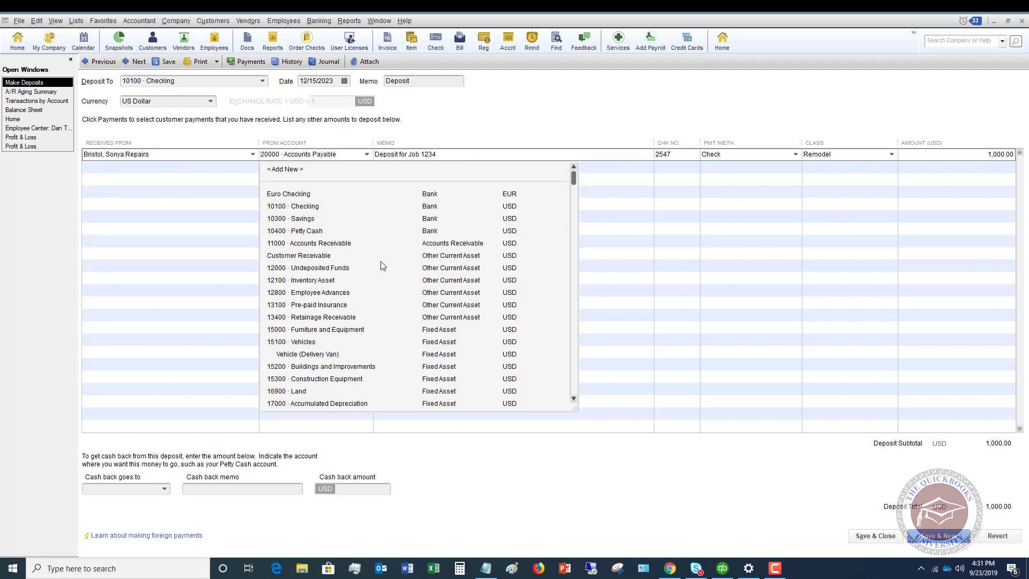
{"action": "left_click", "coordinate": [338, 243]}
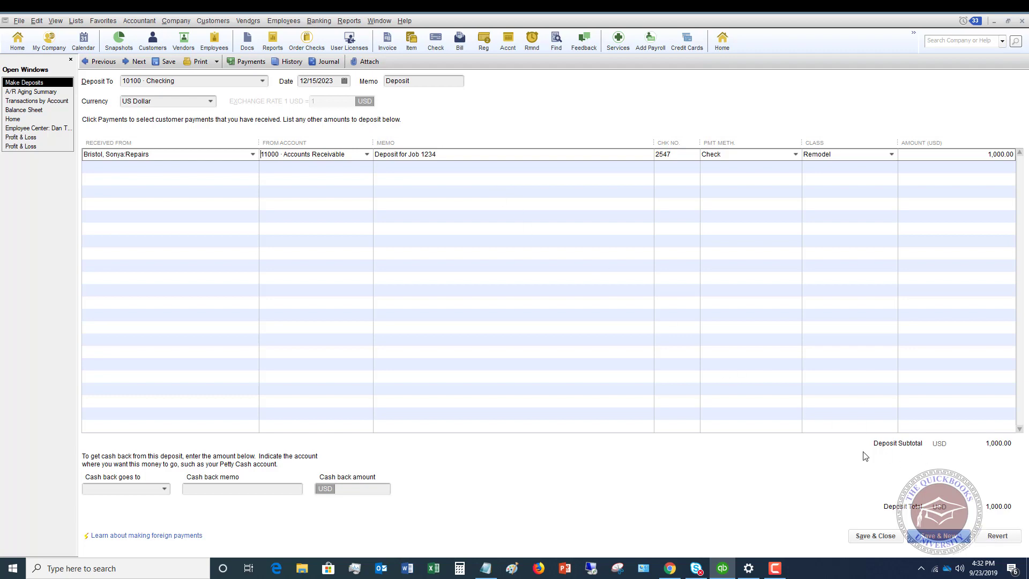
{"action": "left_click", "coordinate": [992, 535]}
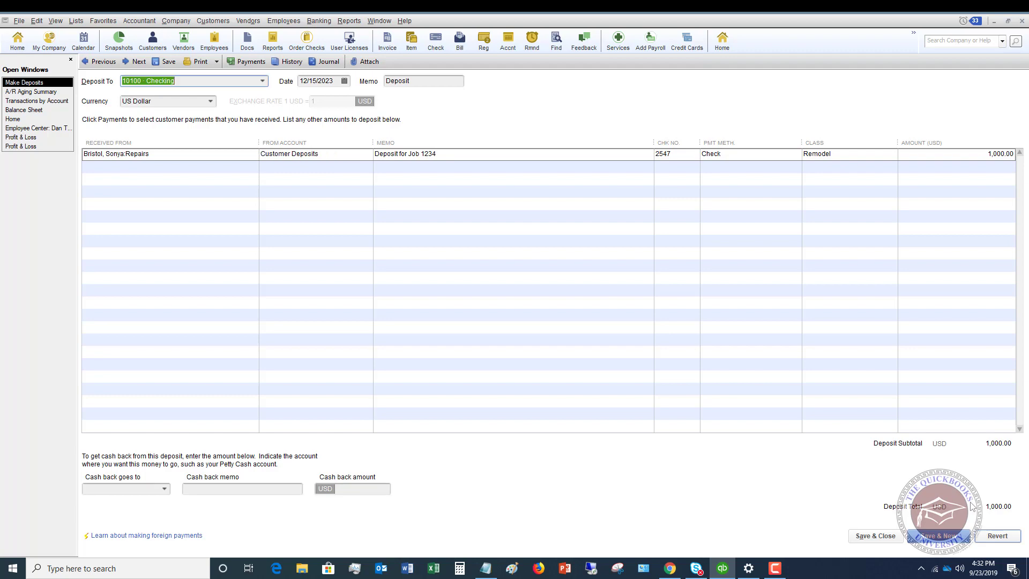
- Close the deposit form and open the Banking, then Company menus from the aging report
{"action": "left_click", "coordinate": [1023, 21]}
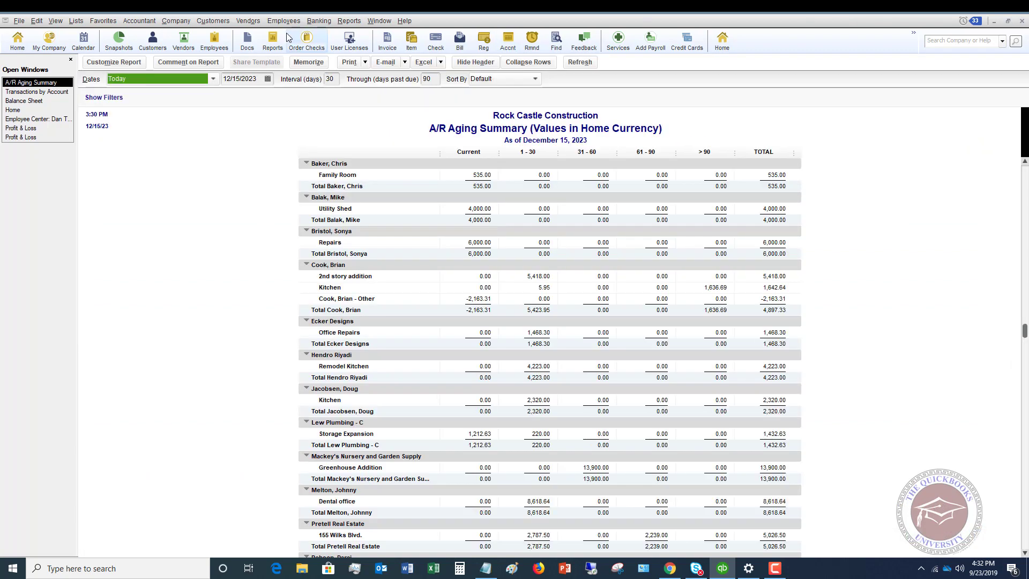
{"action": "left_click", "coordinate": [324, 22]}
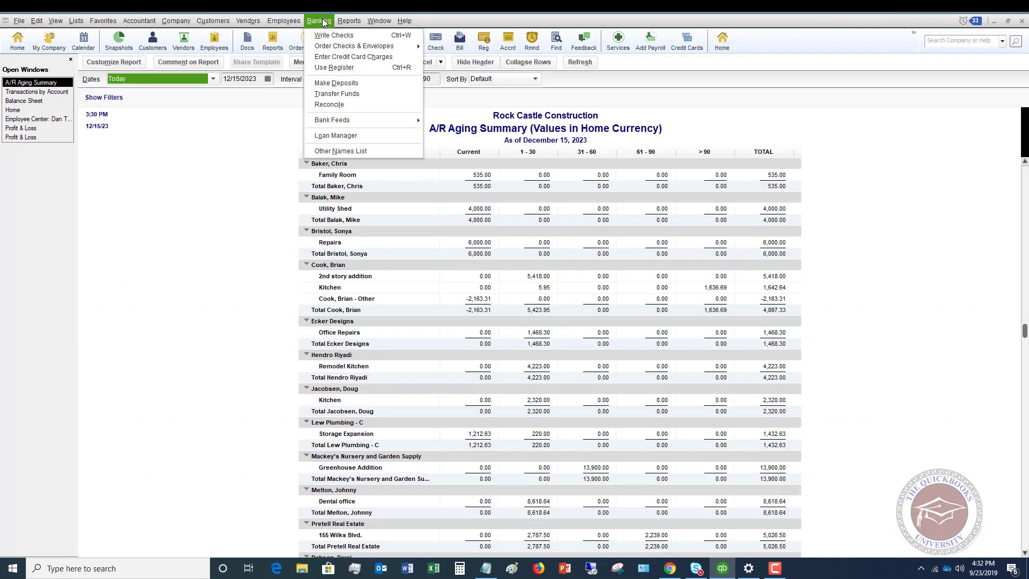
{"action": "mouse_move", "coordinate": [188, 25]}
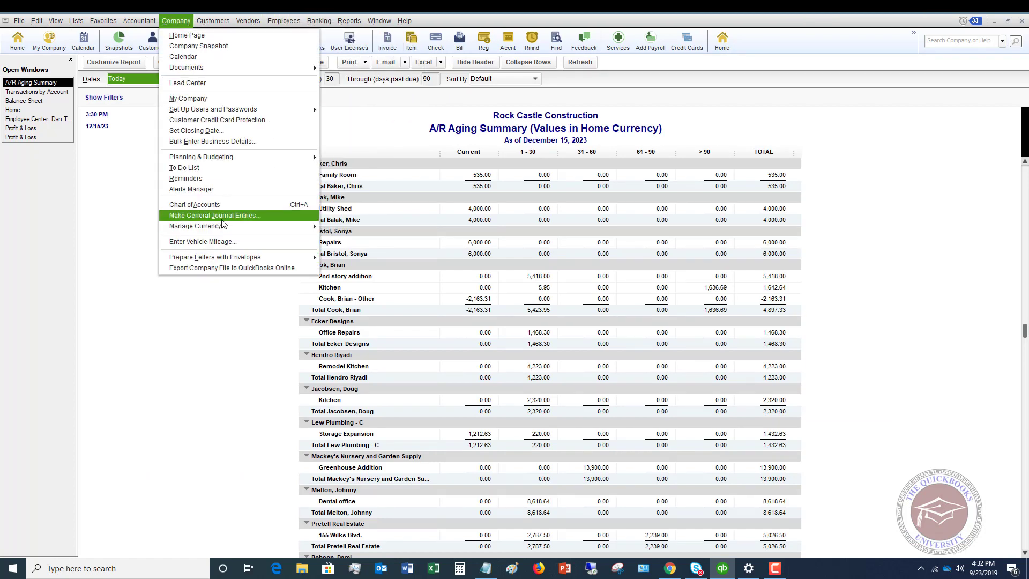
- Start a general journal entry debiting Customer Deposits 1,000.00 for the Repairs job
{"action": "left_click", "coordinate": [215, 215]}
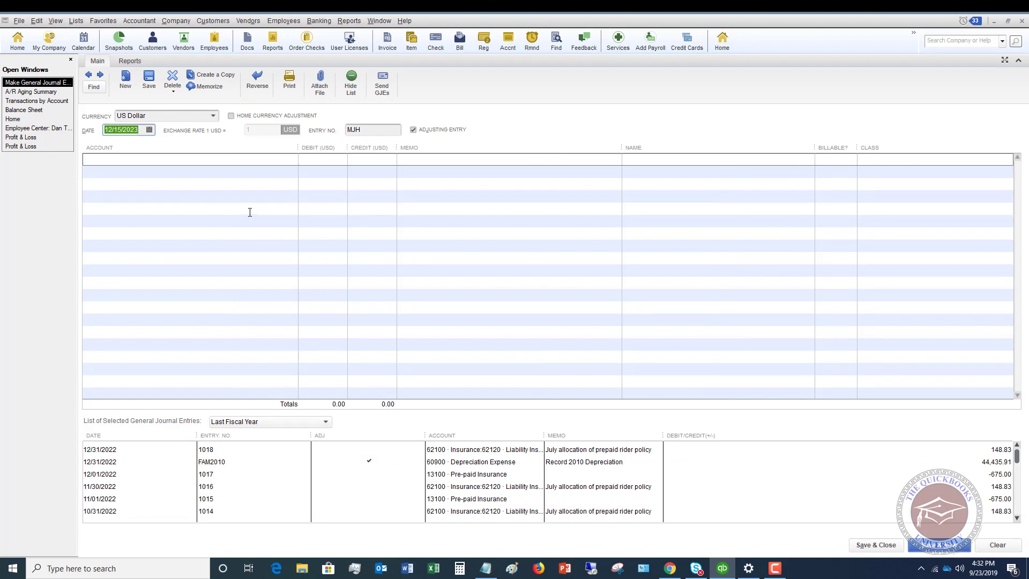
{"action": "left_click", "coordinate": [252, 159]}
{"action": "left_click", "coordinate": [292, 159]}
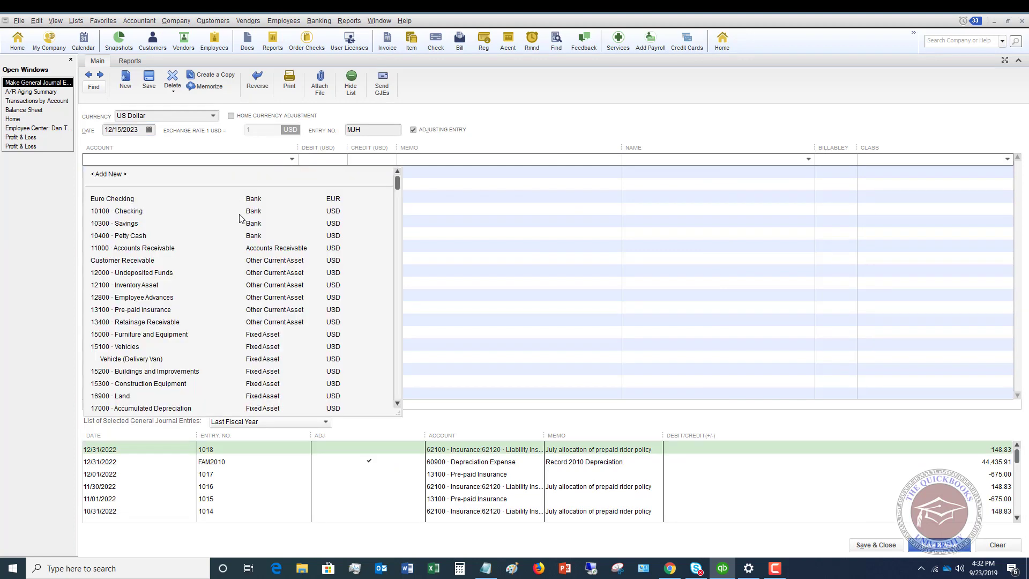
{"action": "scroll", "coordinate": [239, 220], "scroll_direction": "down", "scroll_amount": 5}
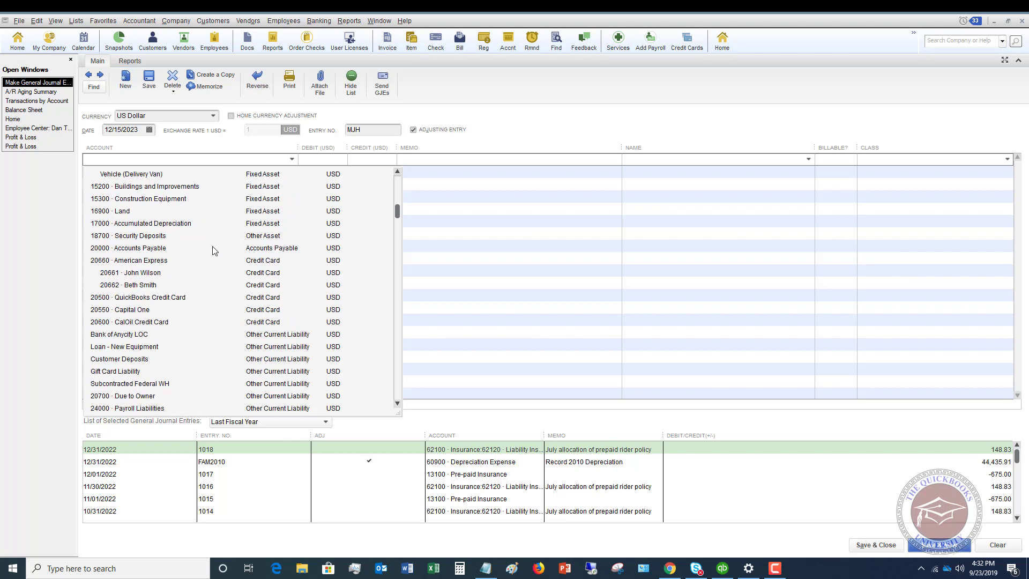
{"action": "left_click", "coordinate": [138, 359]}
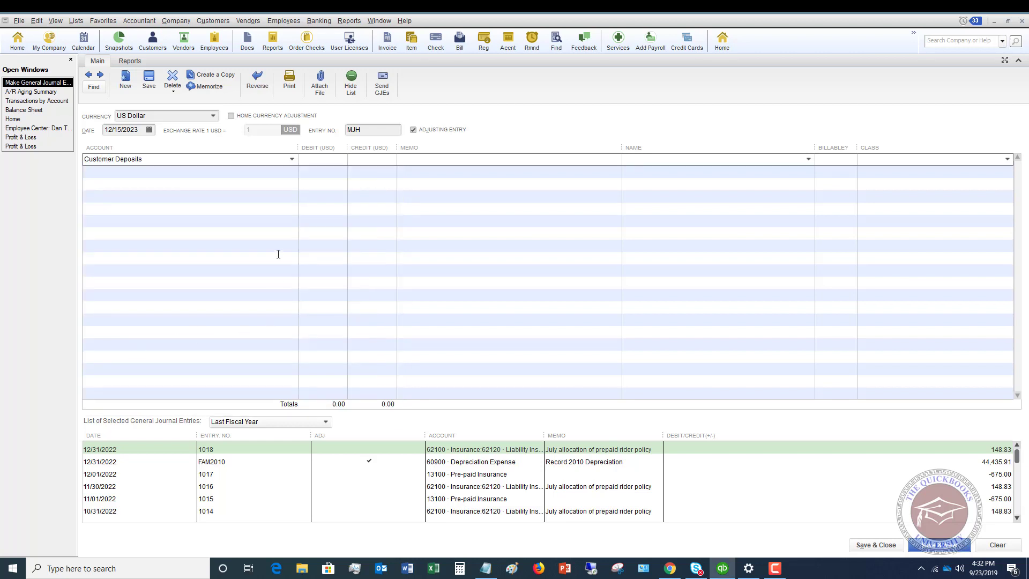
{"action": "type", "text": "1,000"}
{"action": "key", "text": "Tab"}
{"action": "left_click", "coordinate": [637, 161]}
{"action": "left_click", "coordinate": [809, 159]}
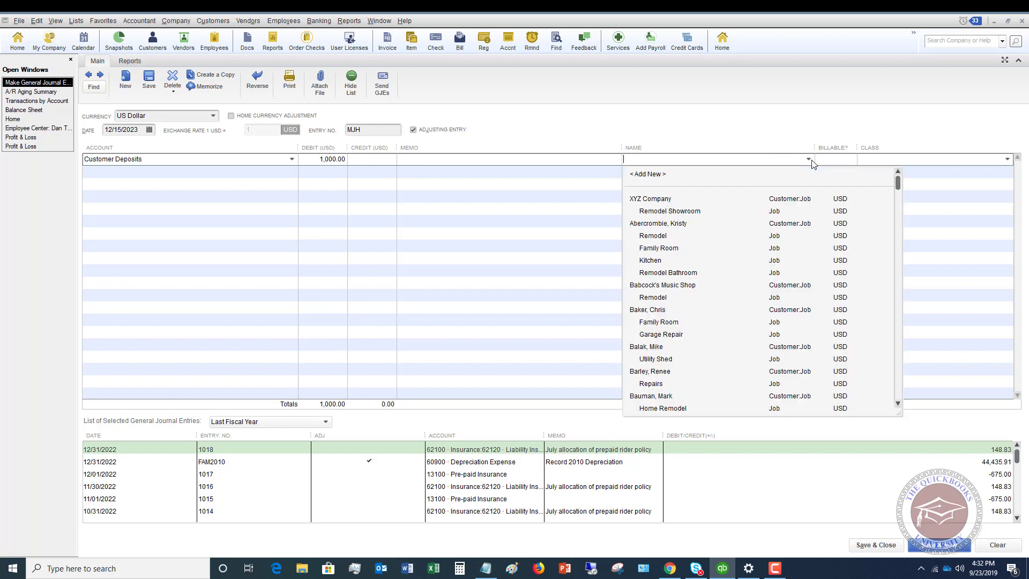
{"action": "scroll", "coordinate": [725, 245], "scroll_direction": "down", "scroll_amount": 2}
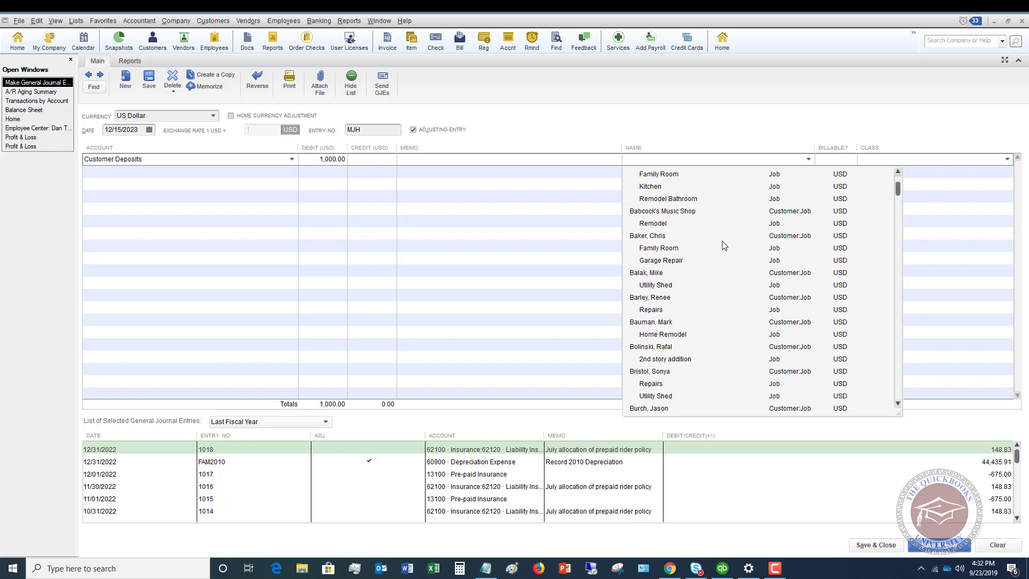
{"action": "left_click", "coordinate": [654, 385]}
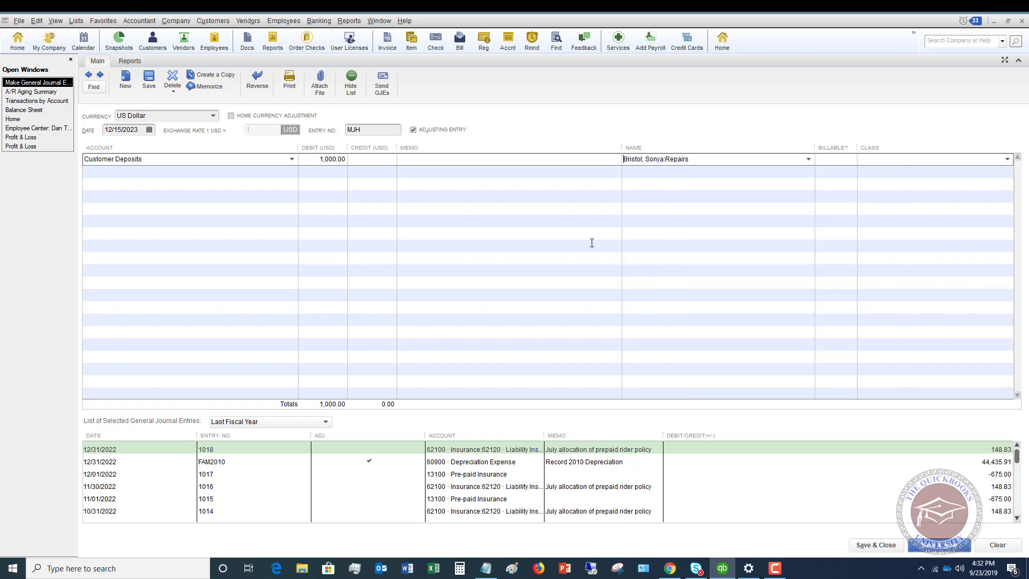
- Credit 11000 Accounts Receivable 1,000.00 on the second line, also for the Repairs job
{"action": "left_click", "coordinate": [230, 171]}
{"action": "type", "text": "Accounts Payable"}
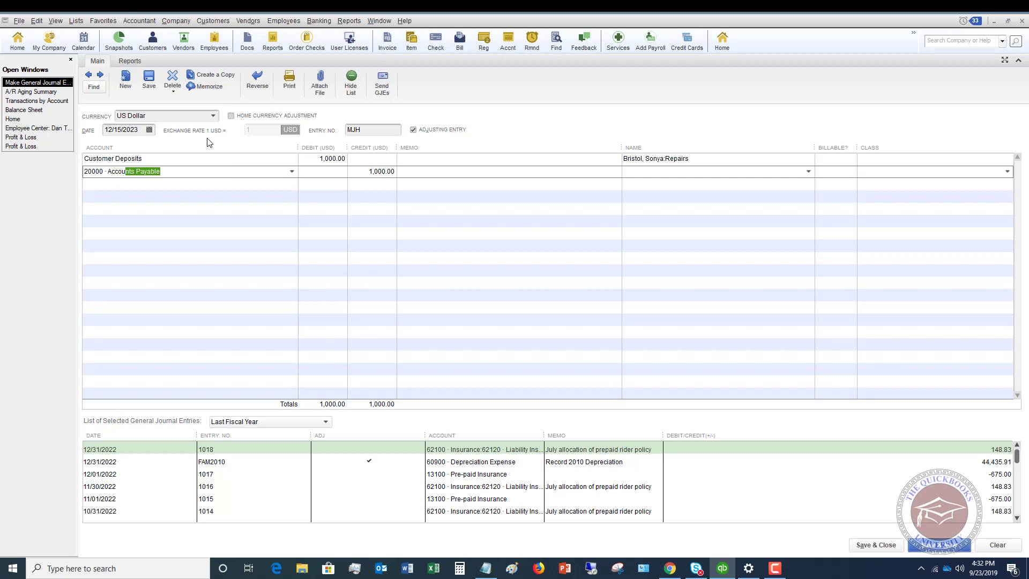
{"action": "left_click", "coordinate": [293, 171]}
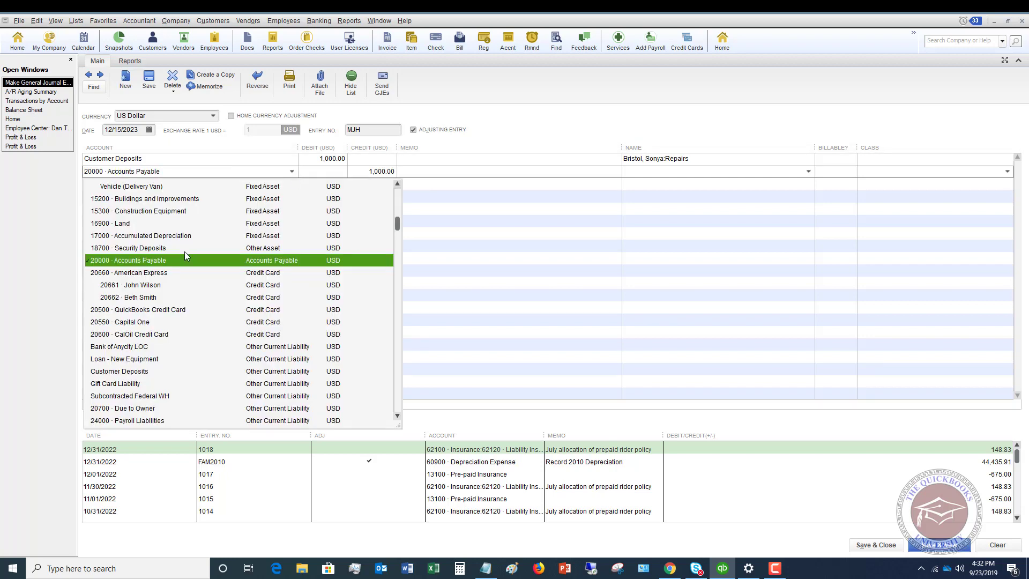
{"action": "scroll", "coordinate": [182, 253], "scroll_direction": "up", "scroll_amount": 5}
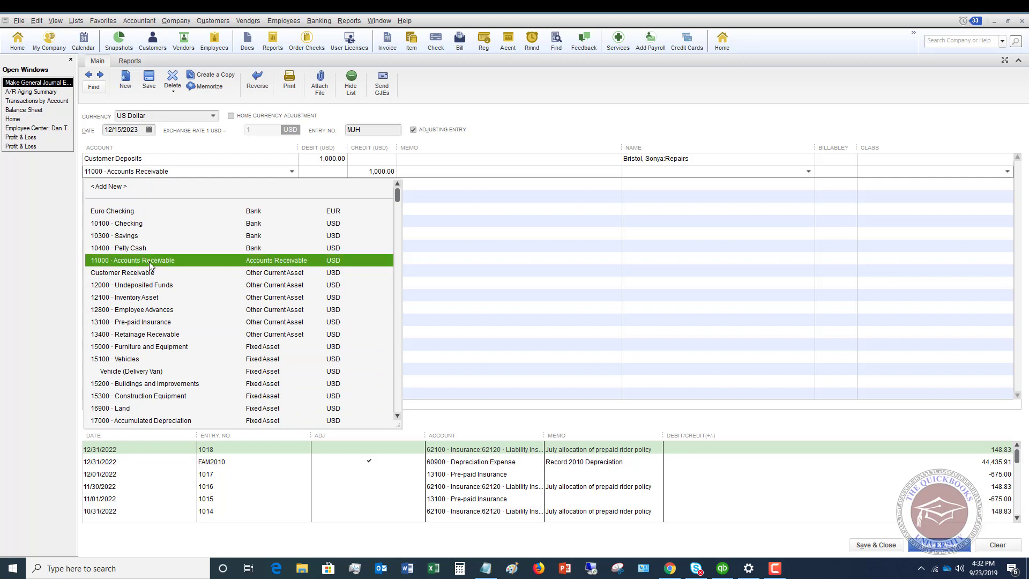
{"action": "left_click", "coordinate": [150, 261]}
{"action": "key", "text": "Tab"}
{"action": "key", "text": "Tab"}
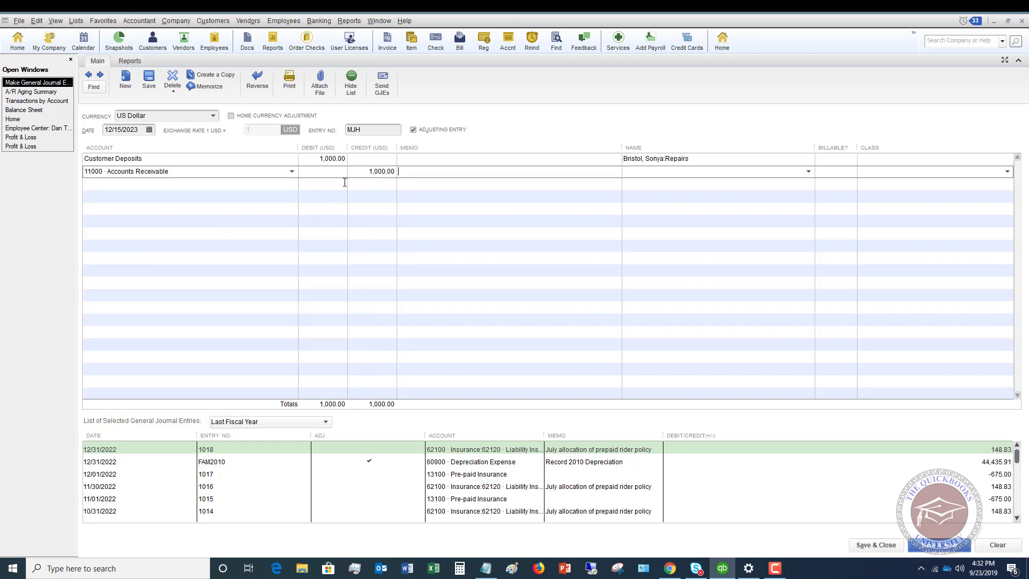
{"action": "type", "text": "Bristol, Sonya"}
{"action": "left_click", "coordinate": [809, 171]}
{"action": "left_click", "coordinate": [727, 274]}
- Set class Remodel on both lines, save the entry, and open Receive Payments
{"action": "left_click", "coordinate": [954, 160]}
{"action": "type", "text": "Remodel"}
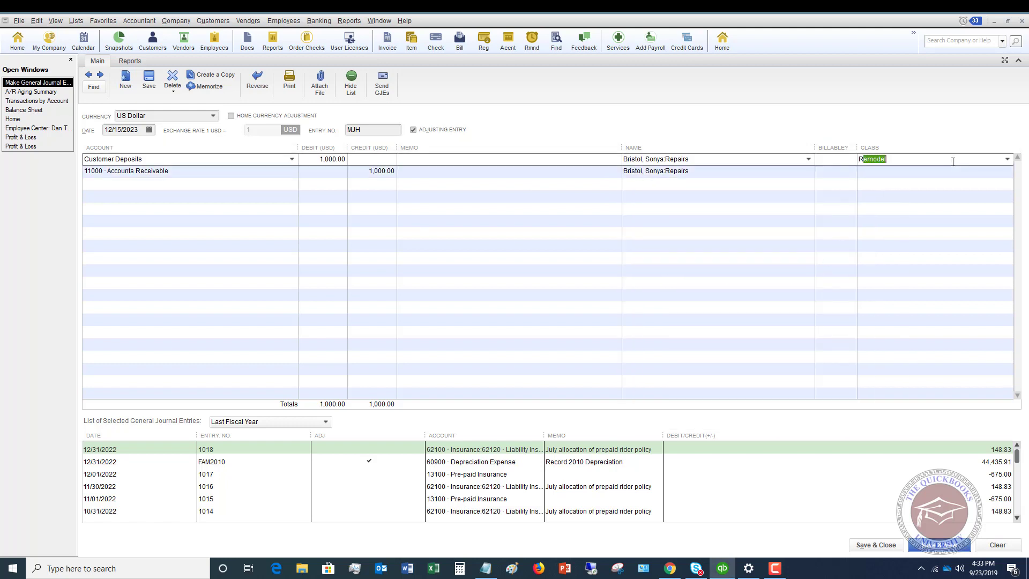
{"action": "left_click", "coordinate": [939, 171]}
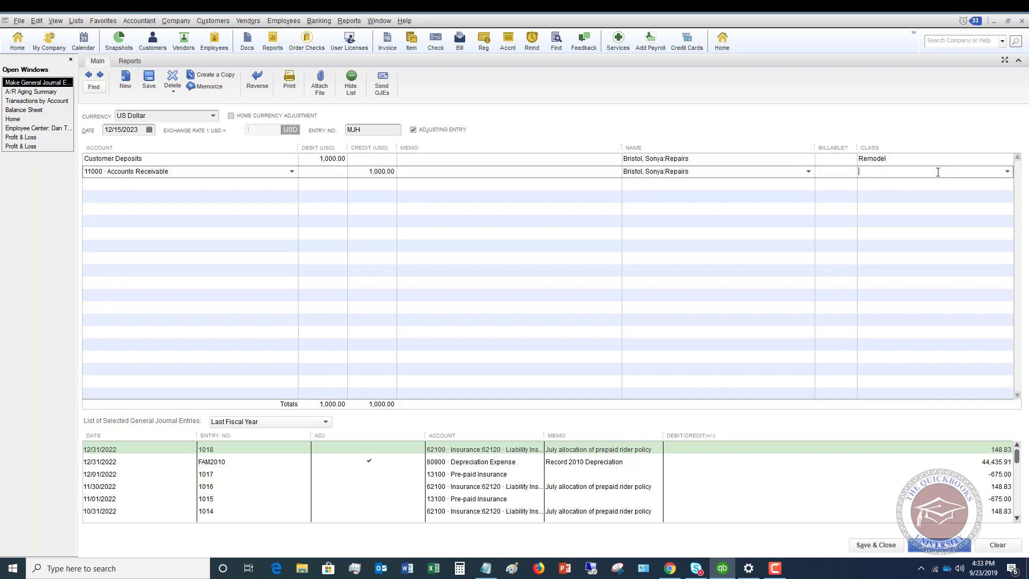
{"action": "type", "text": "Remodel"}
{"action": "left_click", "coordinate": [878, 544]}
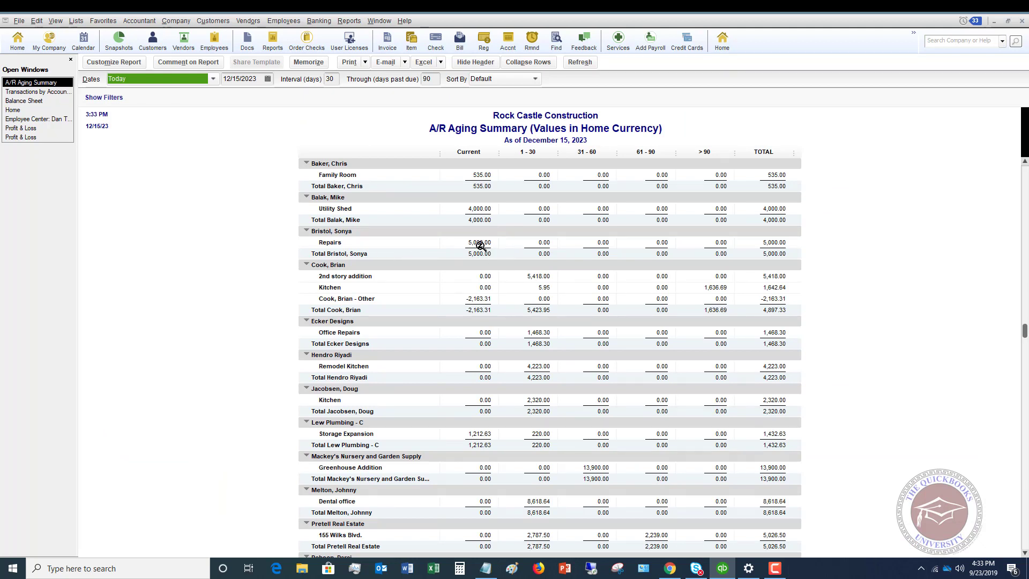
{"action": "left_click", "coordinate": [212, 21]}
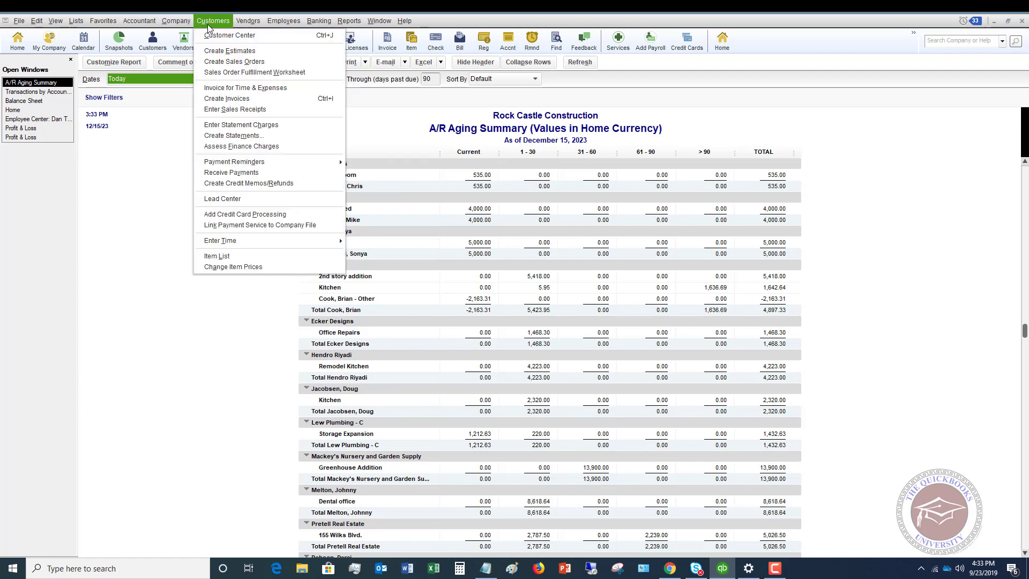
{"action": "left_click", "coordinate": [231, 172]}
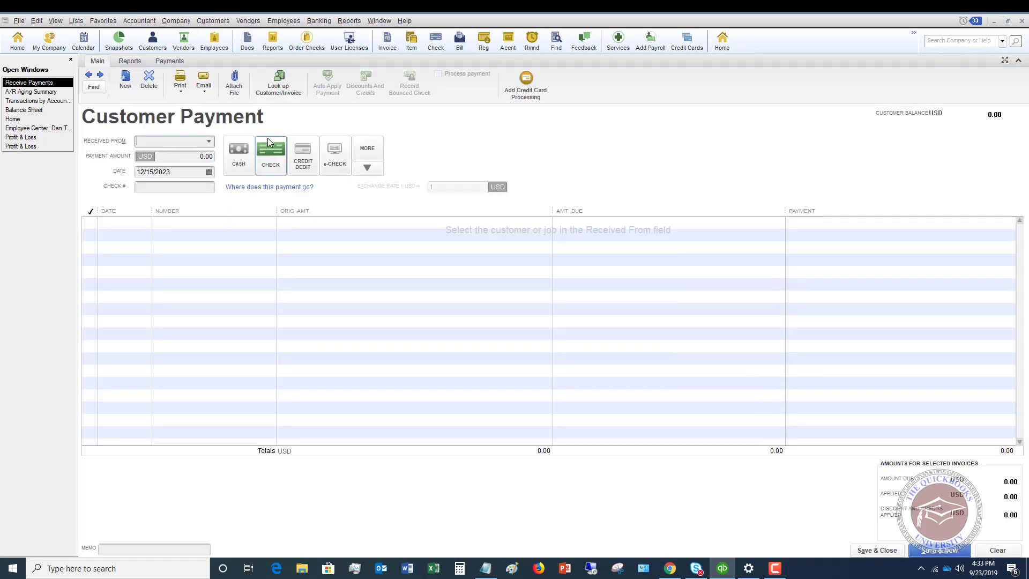
- Enter a 5,000.00 payment received from the customer's Repairs job
{"action": "left_click", "coordinate": [211, 143]}
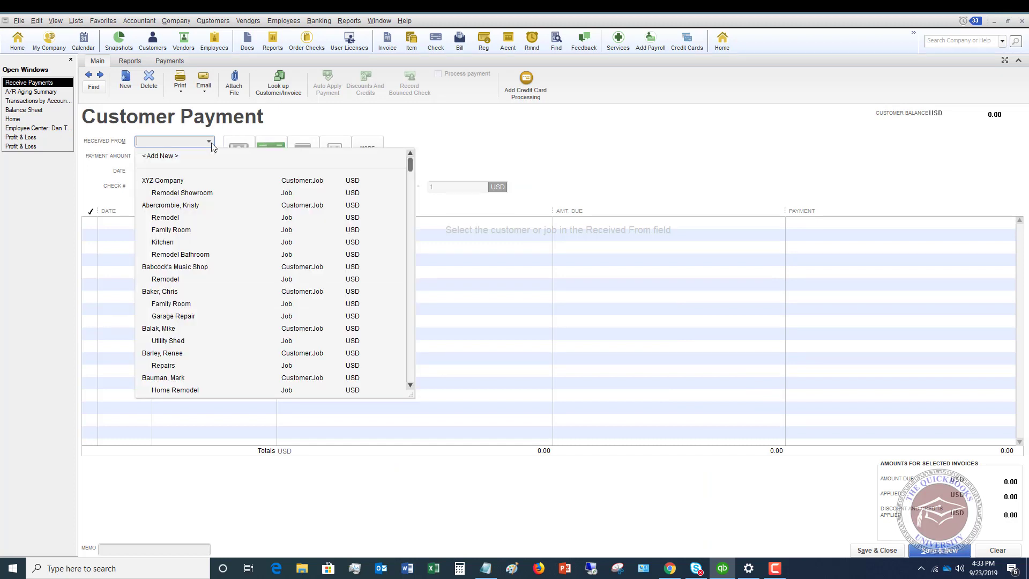
{"action": "scroll", "coordinate": [214, 276], "scroll_direction": "down", "scroll_amount": 2}
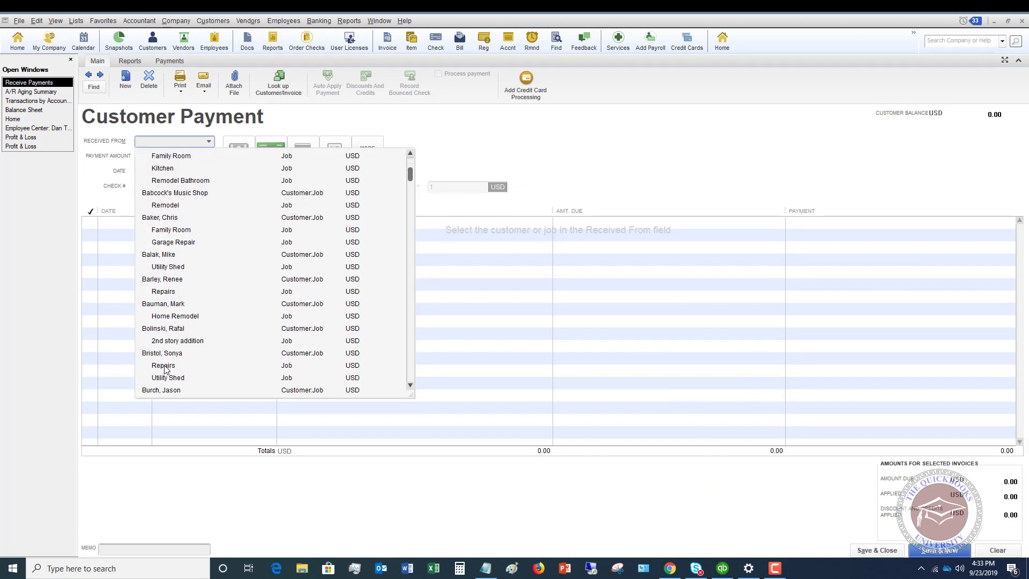
{"action": "left_click", "coordinate": [166, 367]}
{"action": "left_click", "coordinate": [195, 160]}
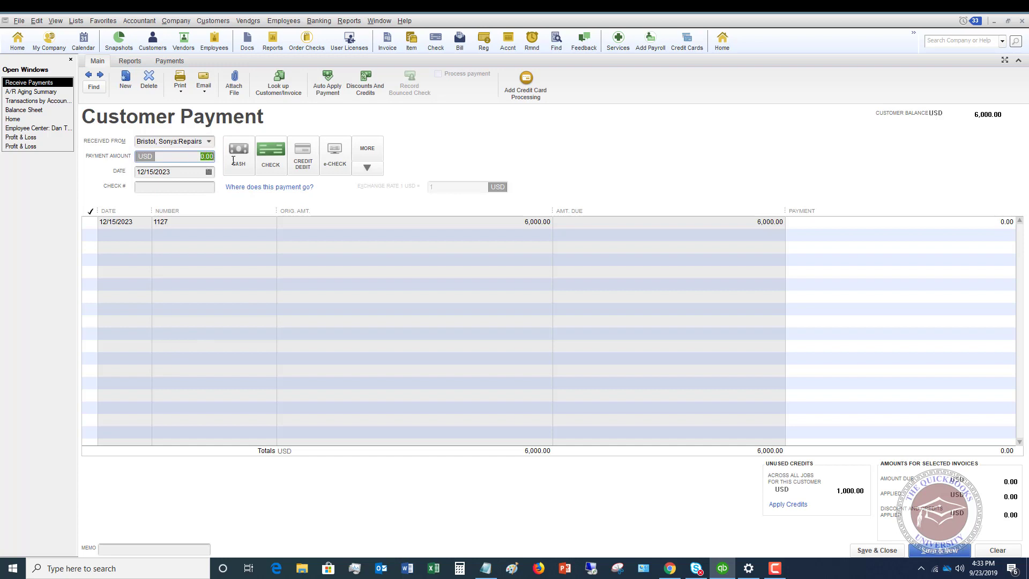
{"action": "type", "text": "5,000"}
{"action": "key", "text": "Tab"}
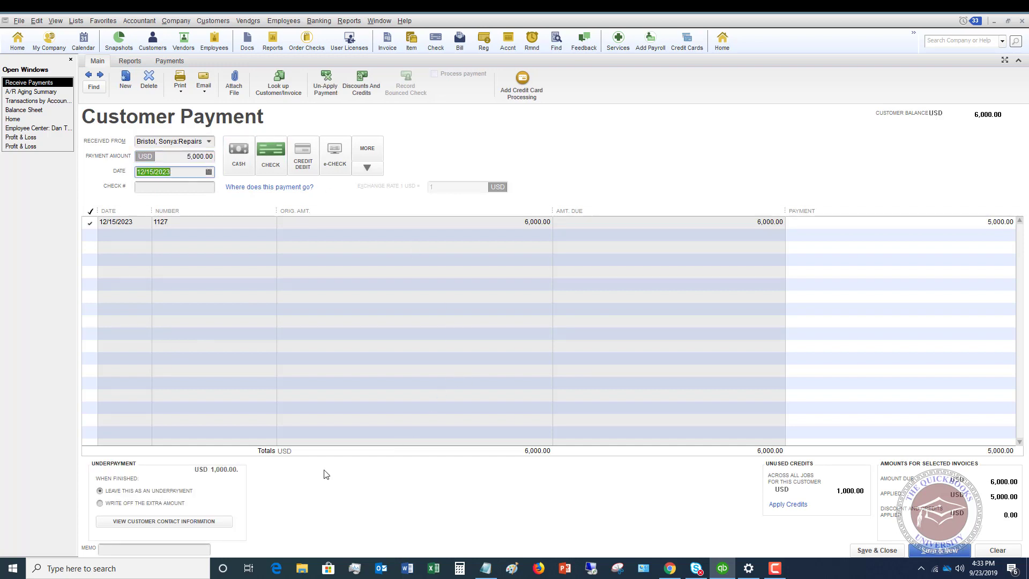
- Apply the 1,000.00 credit to invoice 1127 and save the payment
{"action": "left_click", "coordinate": [788, 505]}
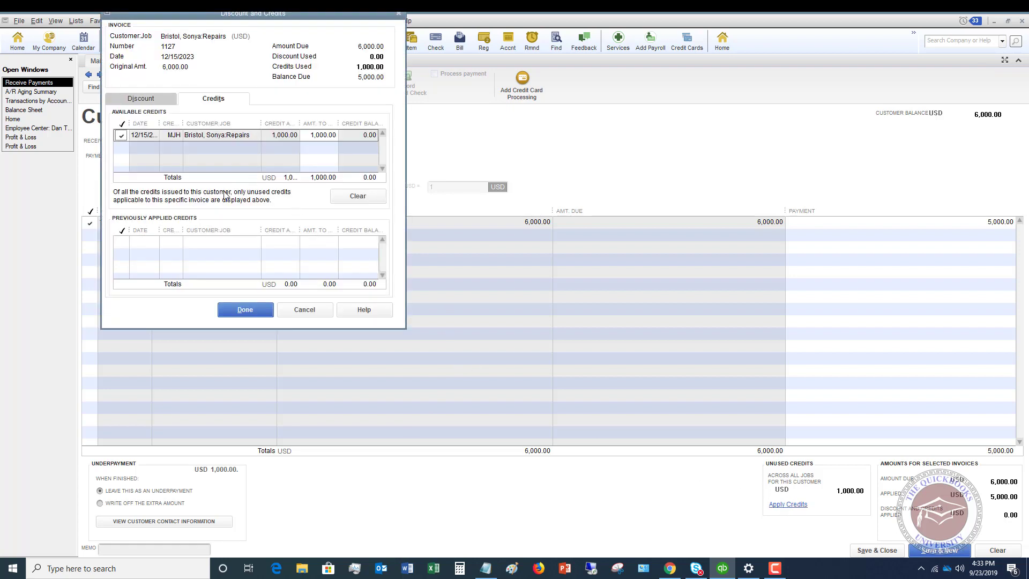
{"action": "left_click", "coordinate": [245, 311]}
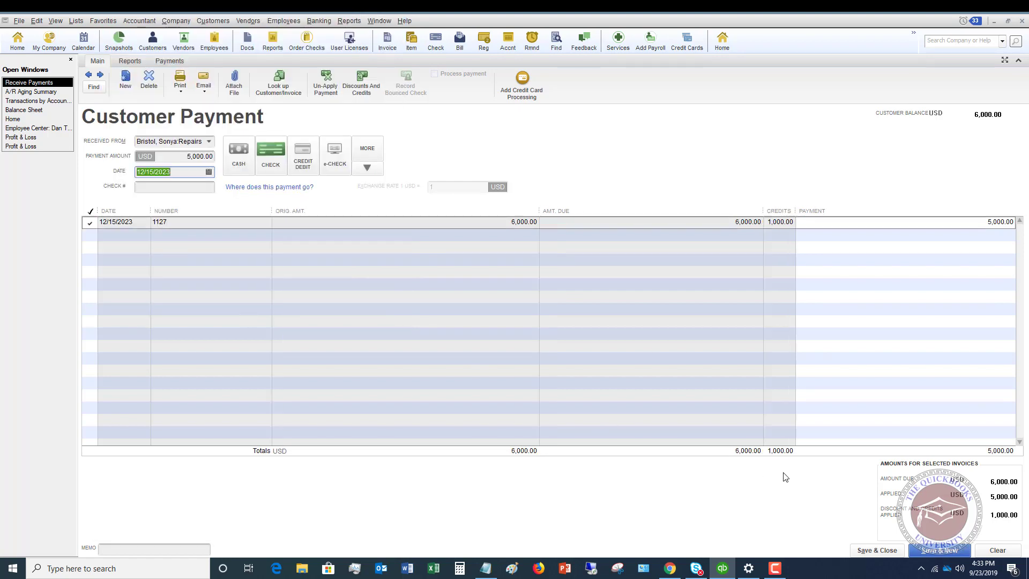
{"action": "left_click", "coordinate": [877, 550]}
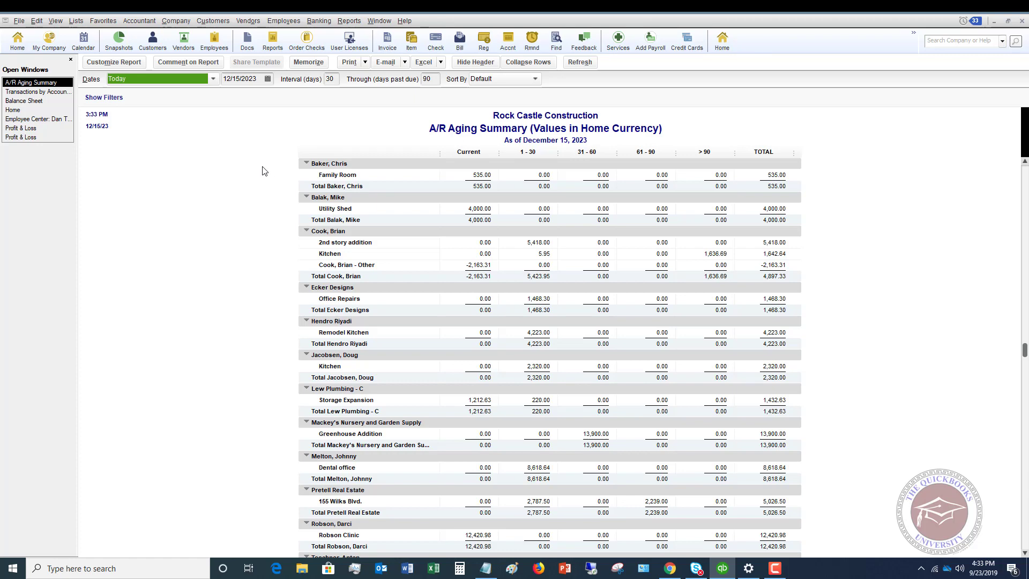
- Switch to the Transactions by Account report to review Customer Deposits activity
{"action": "left_click", "coordinate": [42, 93]}
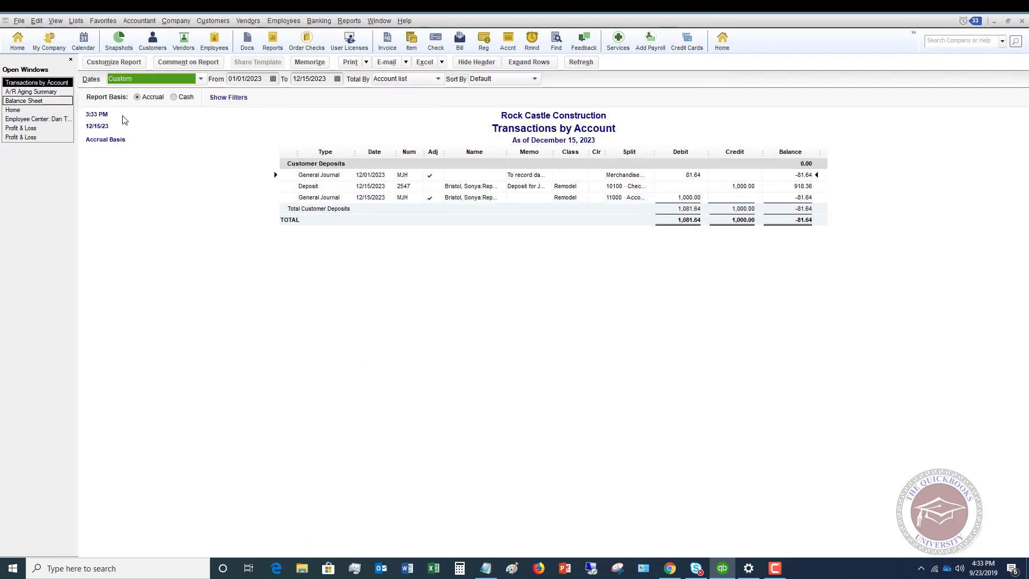